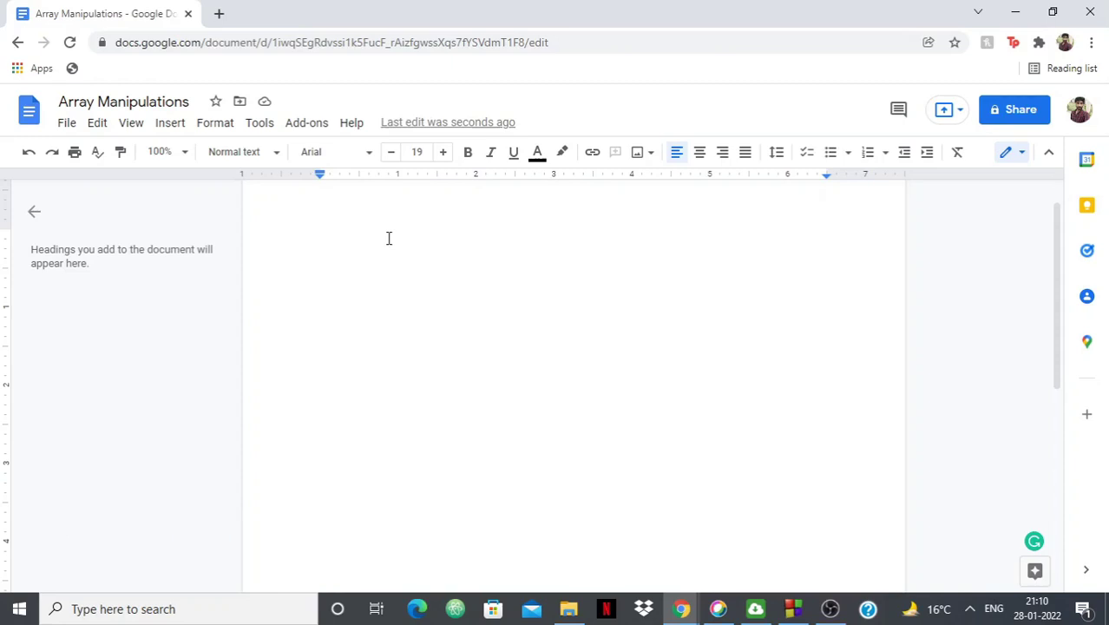
Write the first line 'a[] ={ 0 0 0 0 0 0 0 }' and start a new line below it.
type("a[]")
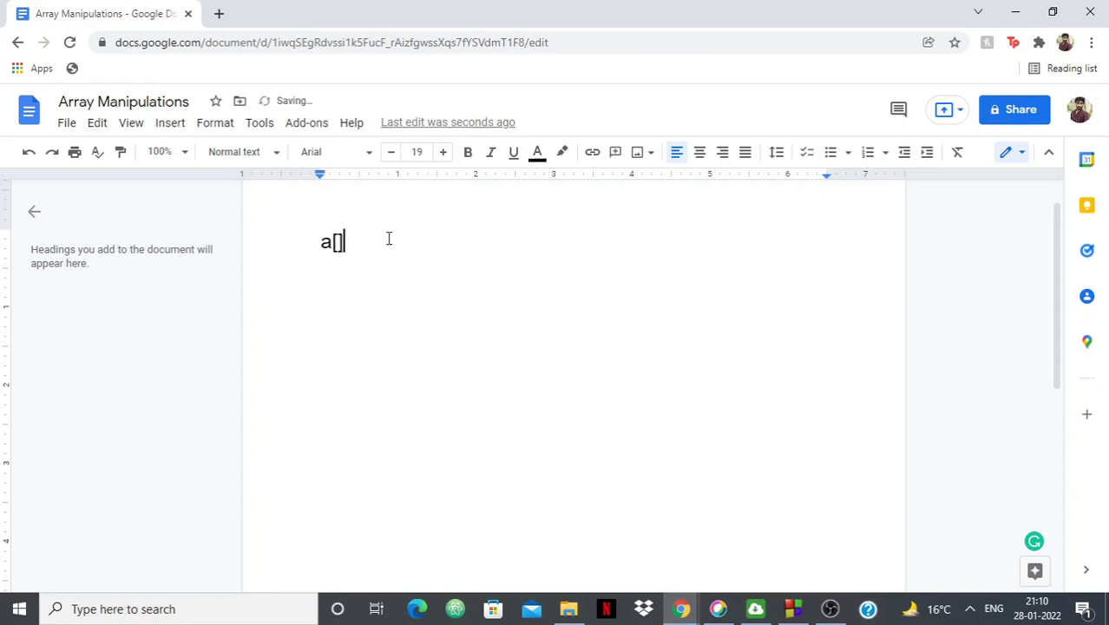
key("ctrl+z")
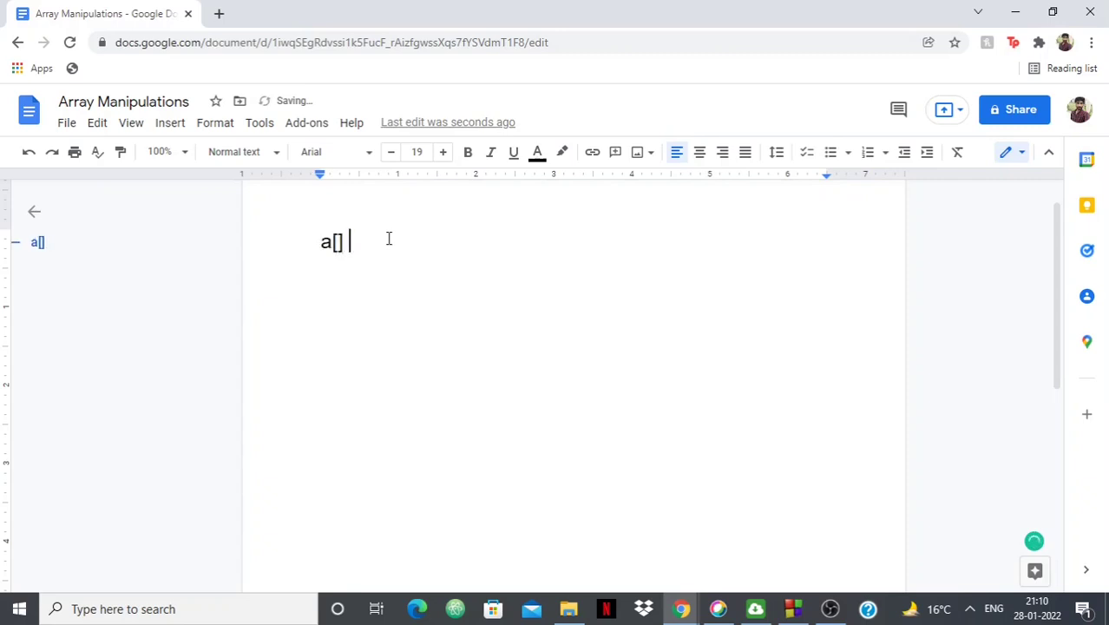
type("={ 0 0 0 0 0 0")
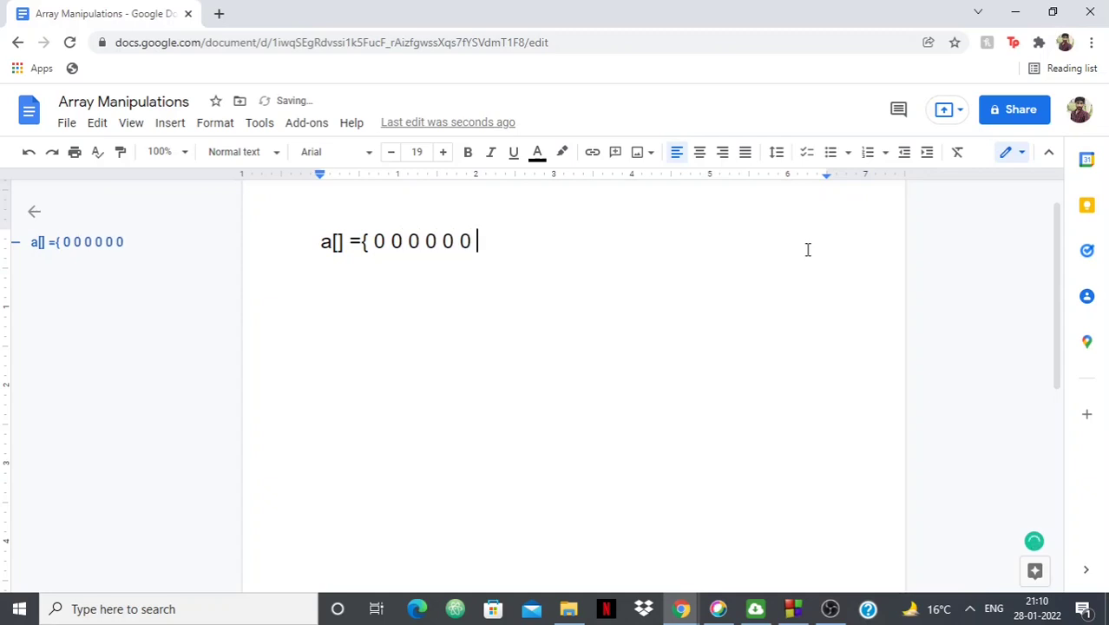
type(" 0 )")
key("BackSpace")
type("}")
left_click(379, 250)
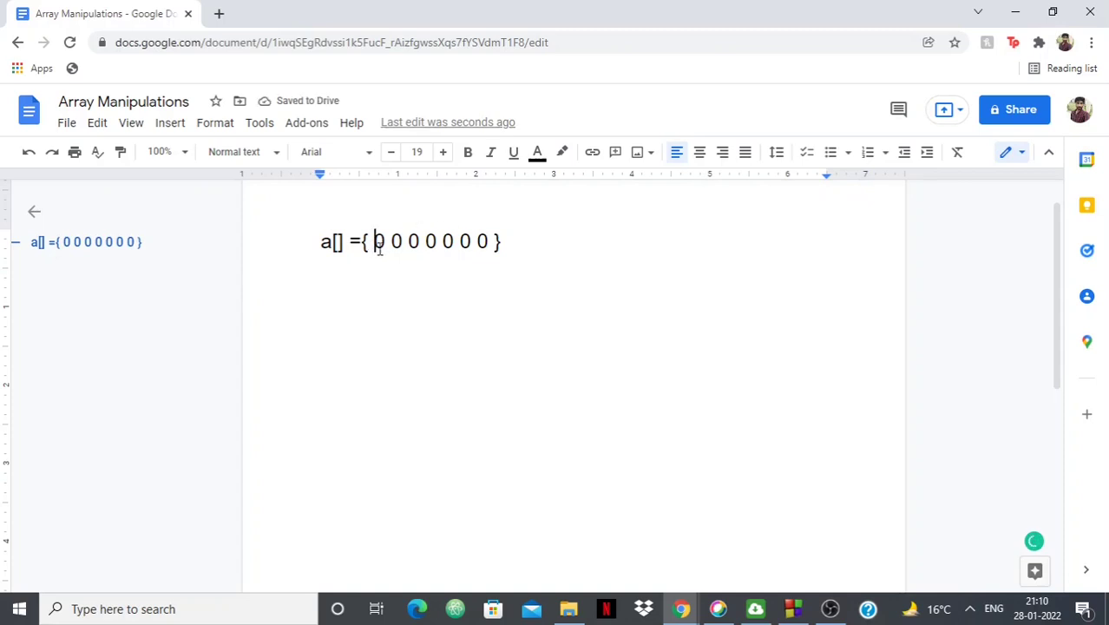
left_click_drag(379, 250, 488, 253)
left_click(532, 248)
key("Return")
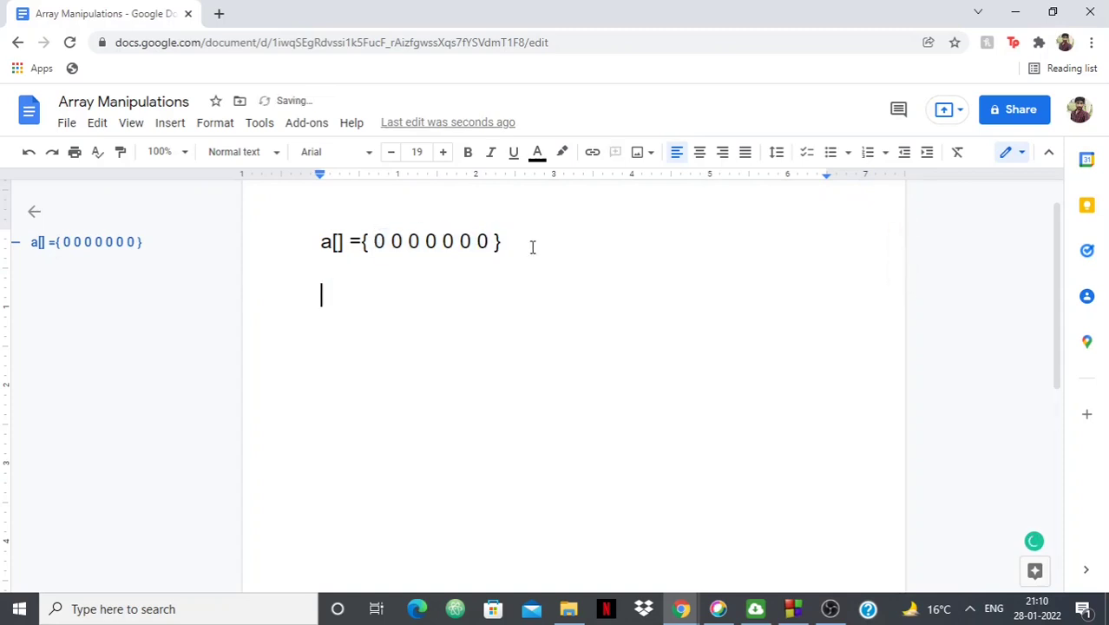
Add the notes 'p operations', 'l,r,k' and 'From l to r, add k' below the array.
type("p")
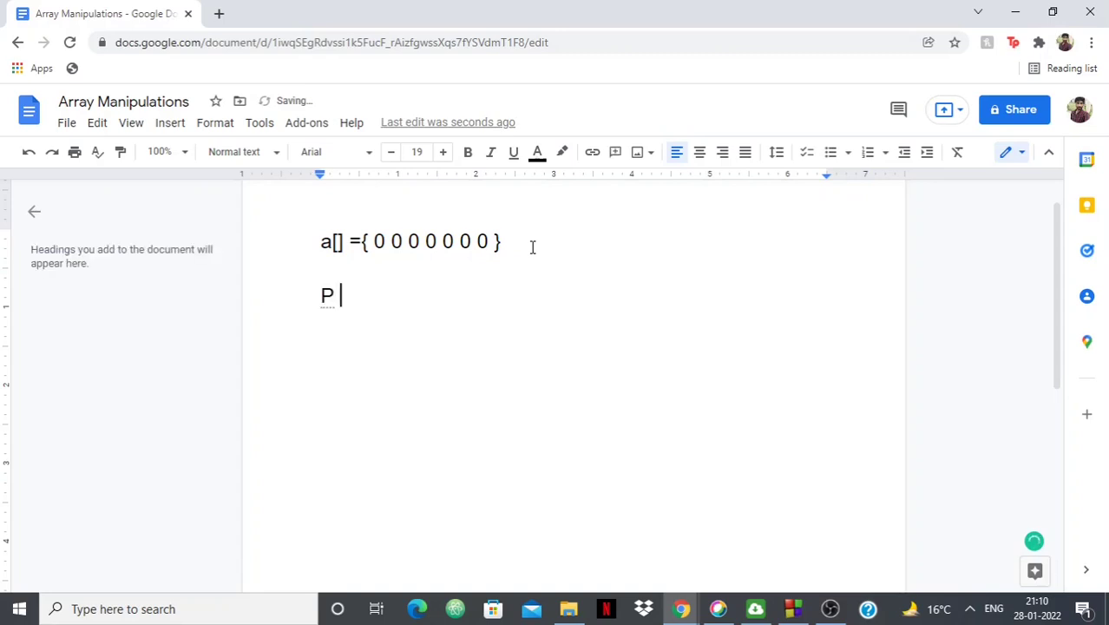
key("ctrl+z")
type("oper")
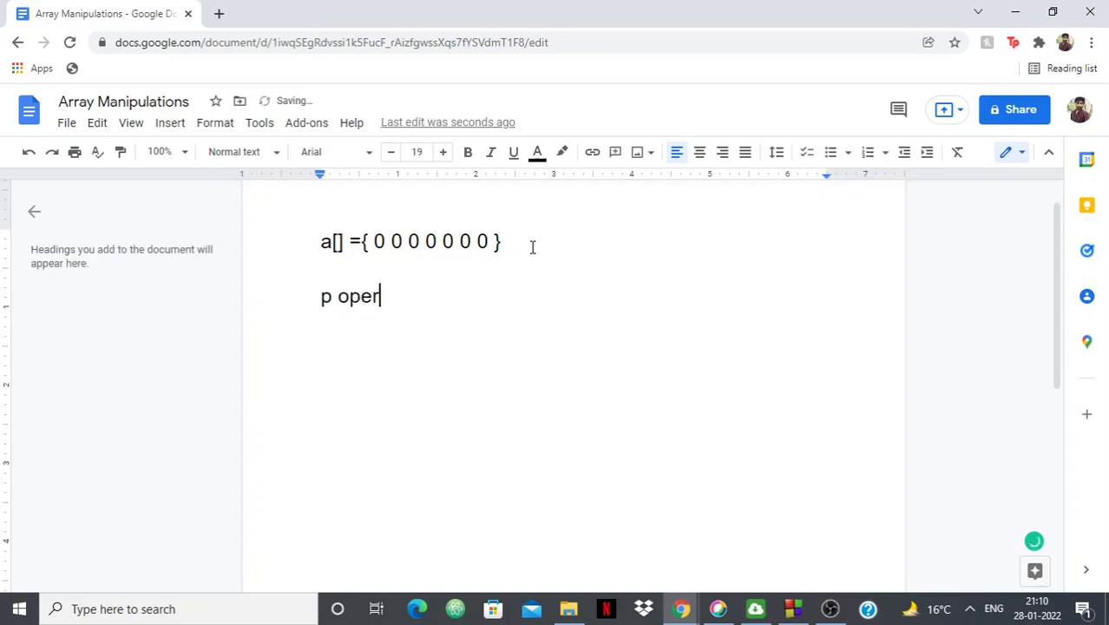
type("ations")
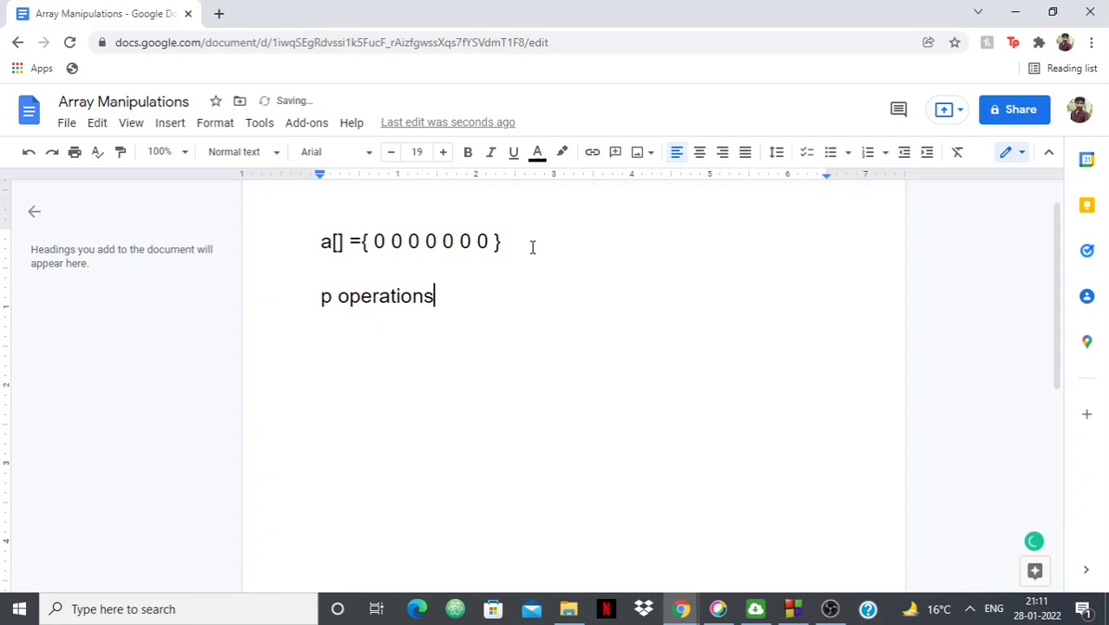
key("Return")
key("Return")
type("l,r,k")
key("Return")
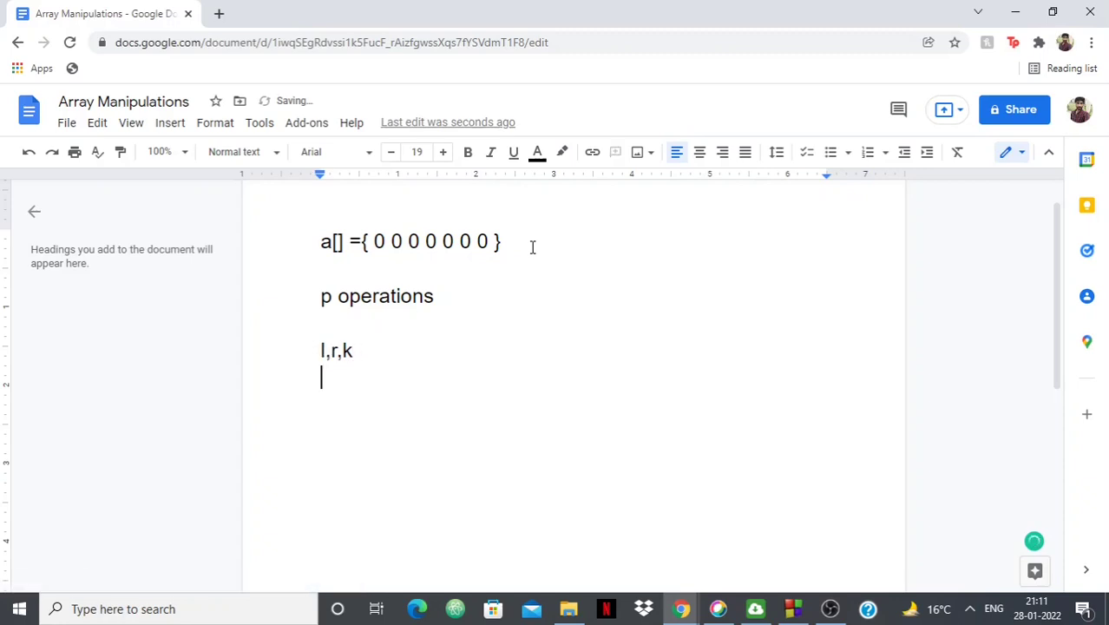
key("Return")
type("from l ro")
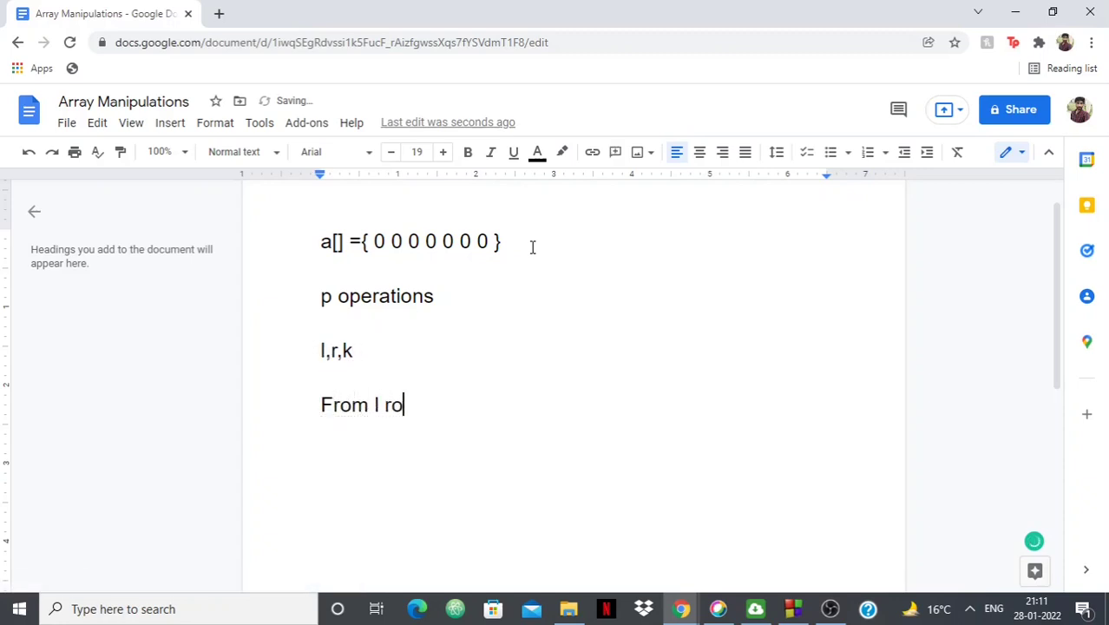
key("BackSpace")
key("BackSpace")
key("BackSpace")
type("to r, add k")
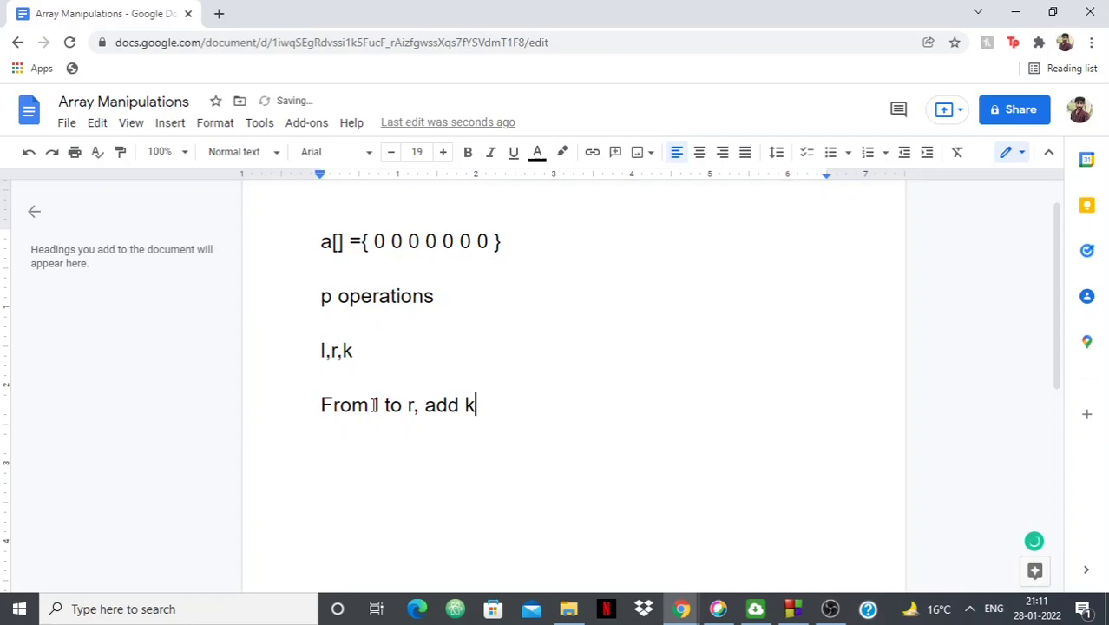
Insert the example '0,5,2' on a new line under 'l,r,k'.
left_click_drag(322, 350, 339, 352)
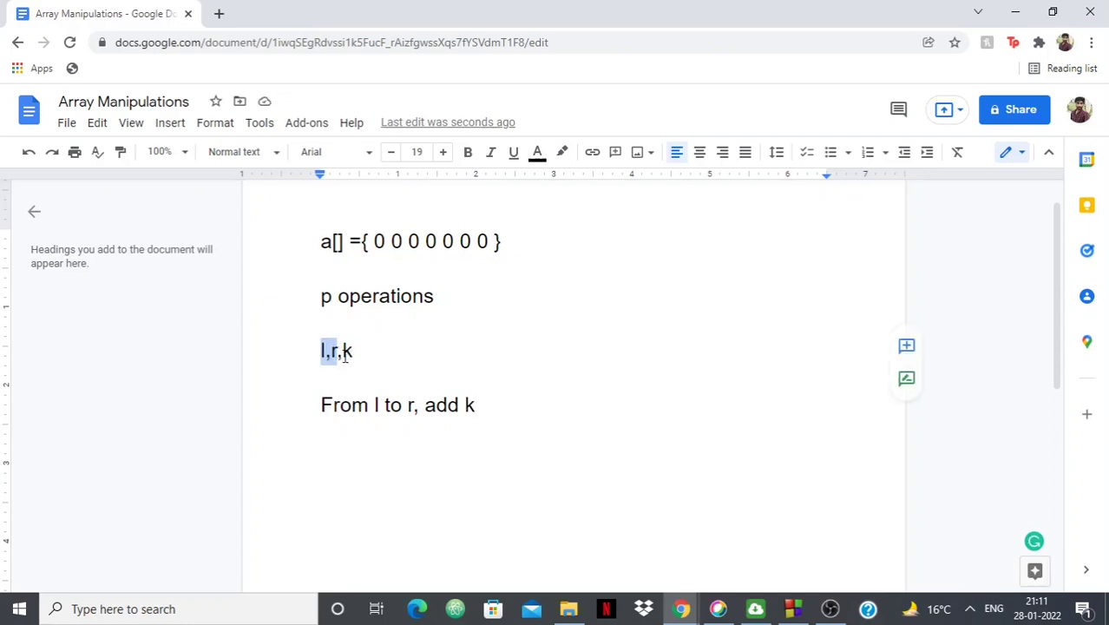
left_click_drag(345, 356, 354, 356)
left_click(375, 357)
key("Return")
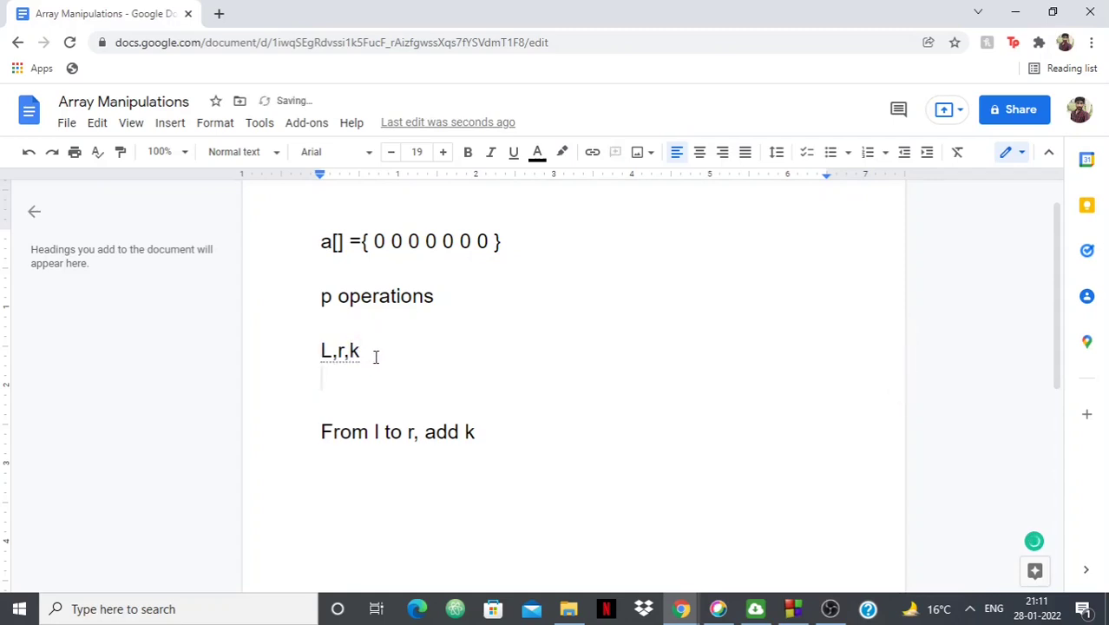
type("0,5,")
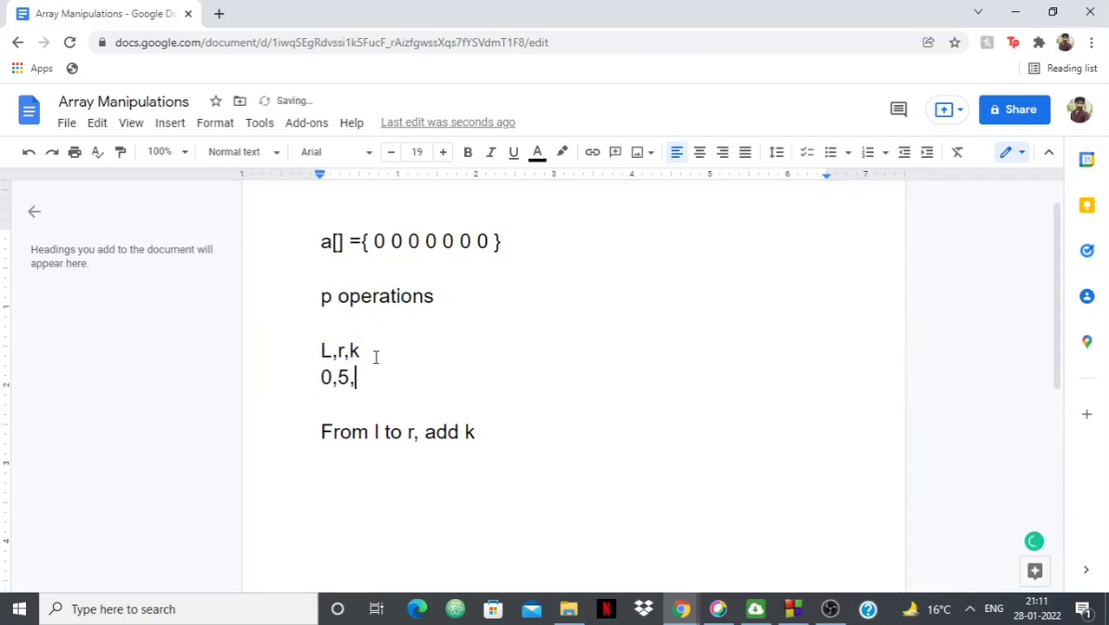
type("2")
left_click_drag(321, 377, 348, 380)
left_click(369, 379)
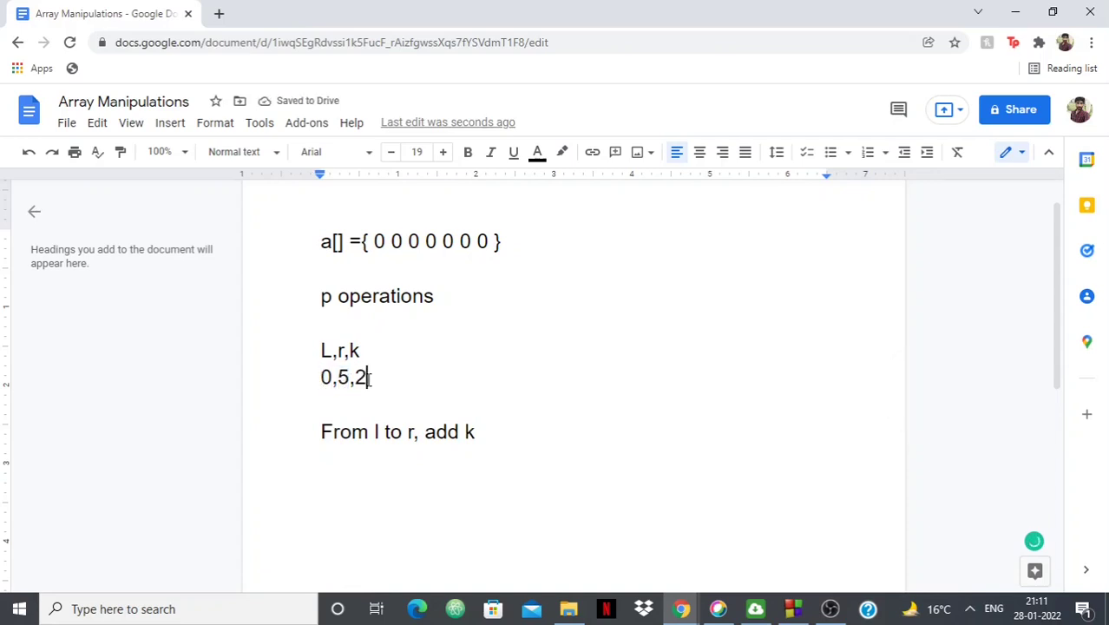
left_click(536, 248)
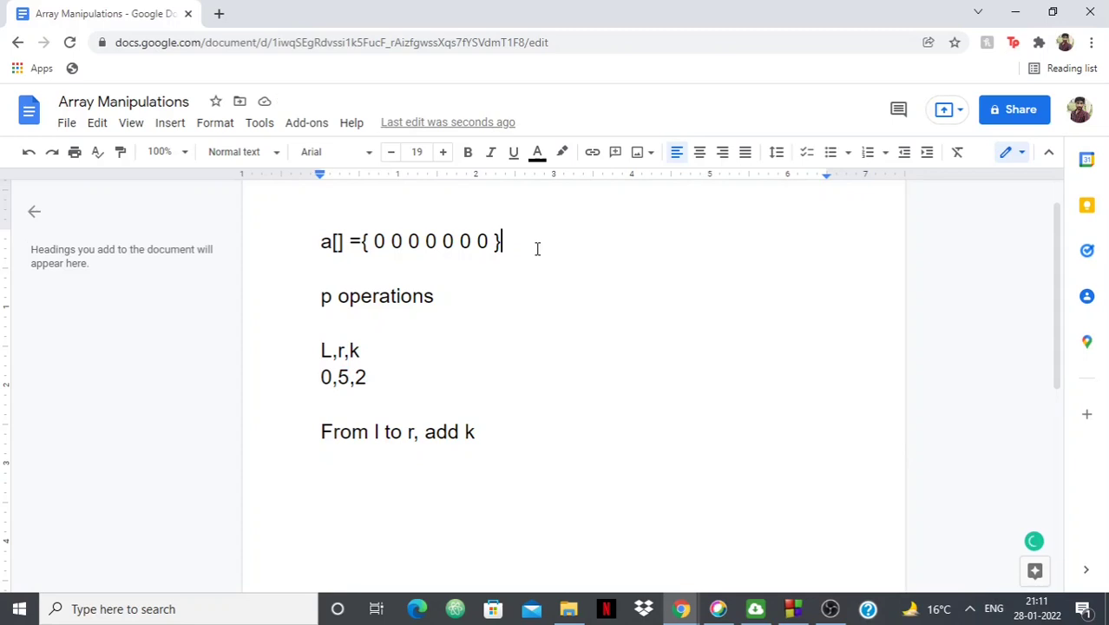
Add the index row '0 1 2 3 4 5 6' beneath the array zeros.
key("Return")
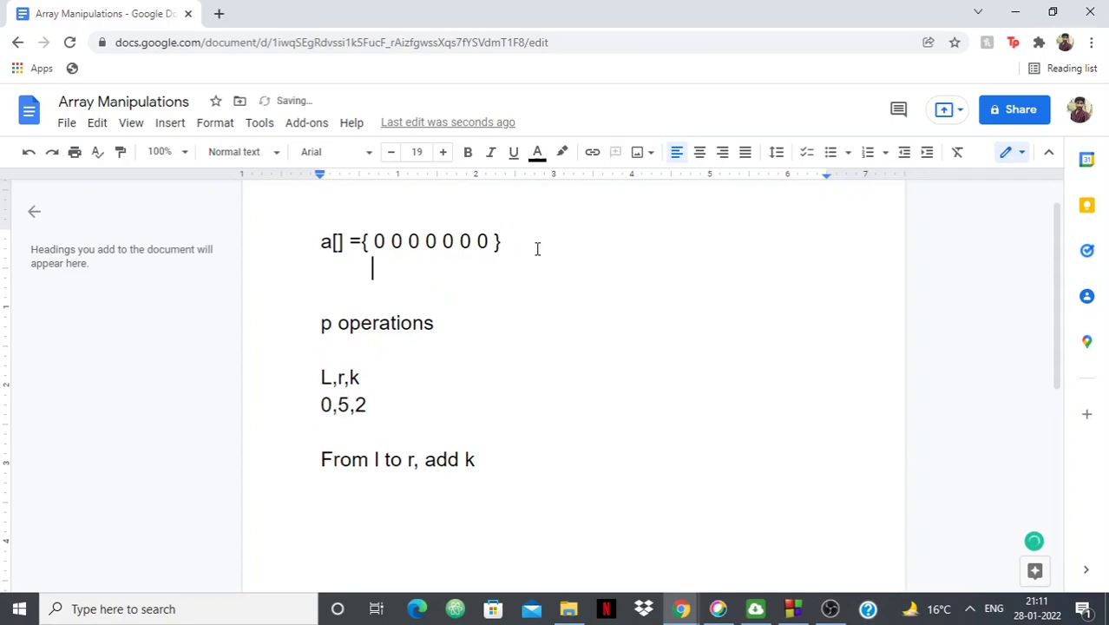
type("0 1 2 3 4 5 6")
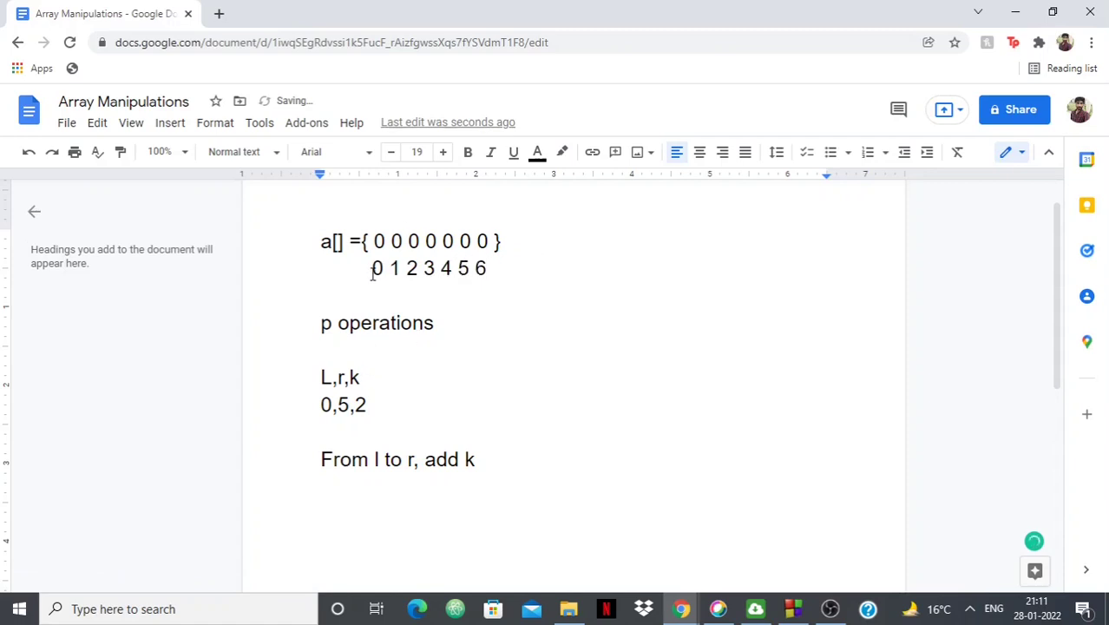
left_click_drag(373, 243, 469, 244)
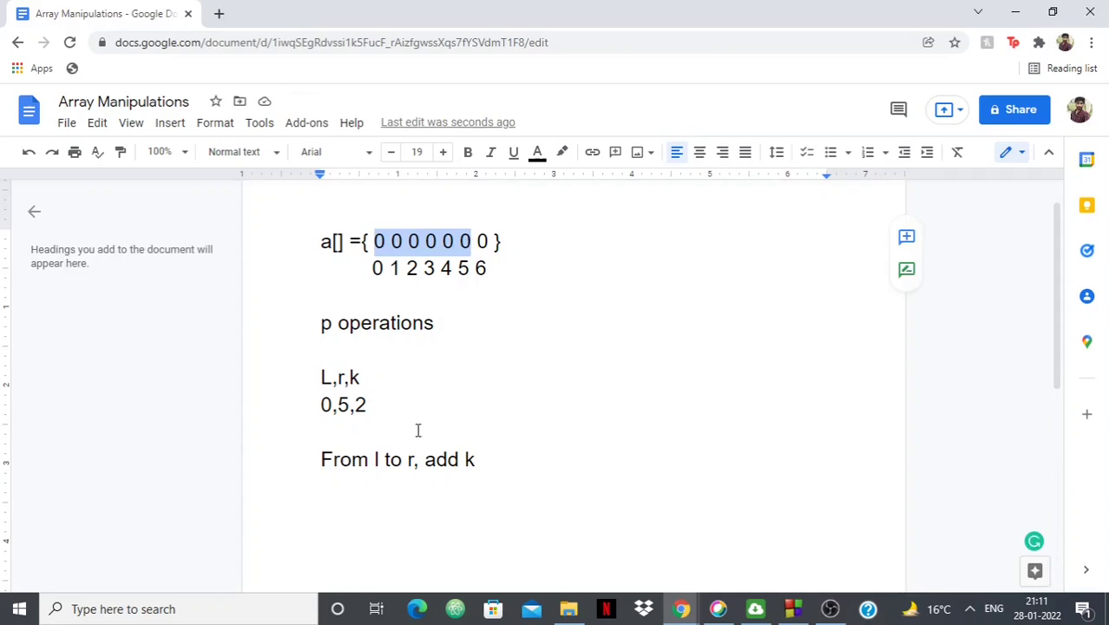
left_click(327, 327)
left_click_drag(325, 328, 451, 324)
Change 'L,r,k' to lowercase 'l,r,k' and add a new line after the range rule.
left_click(334, 377)
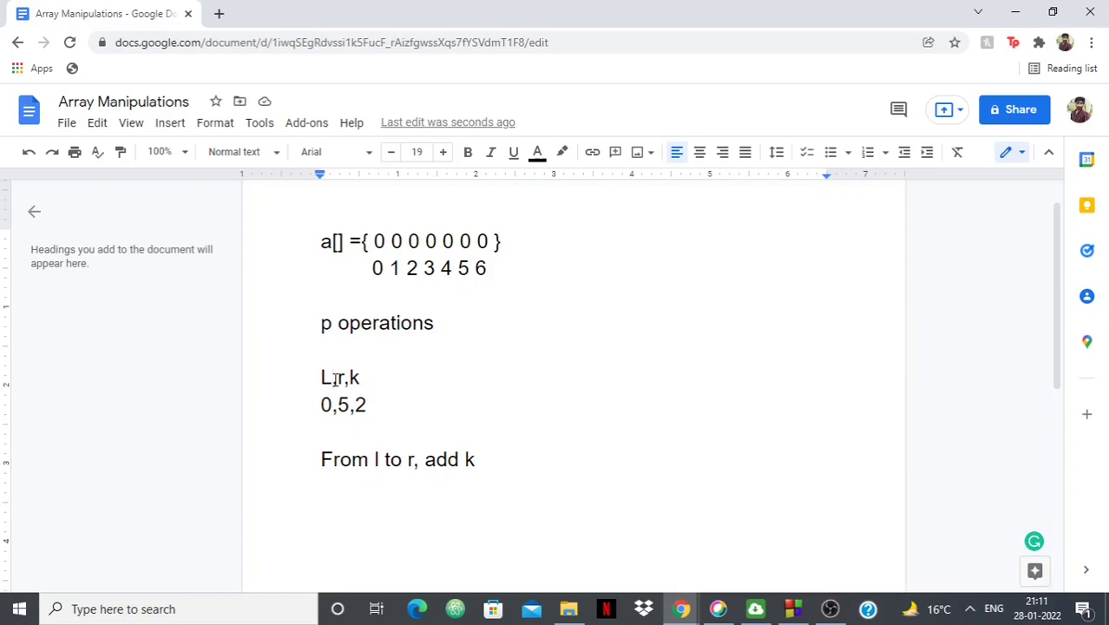
key("BackSpace")
type("l")
left_click(389, 401)
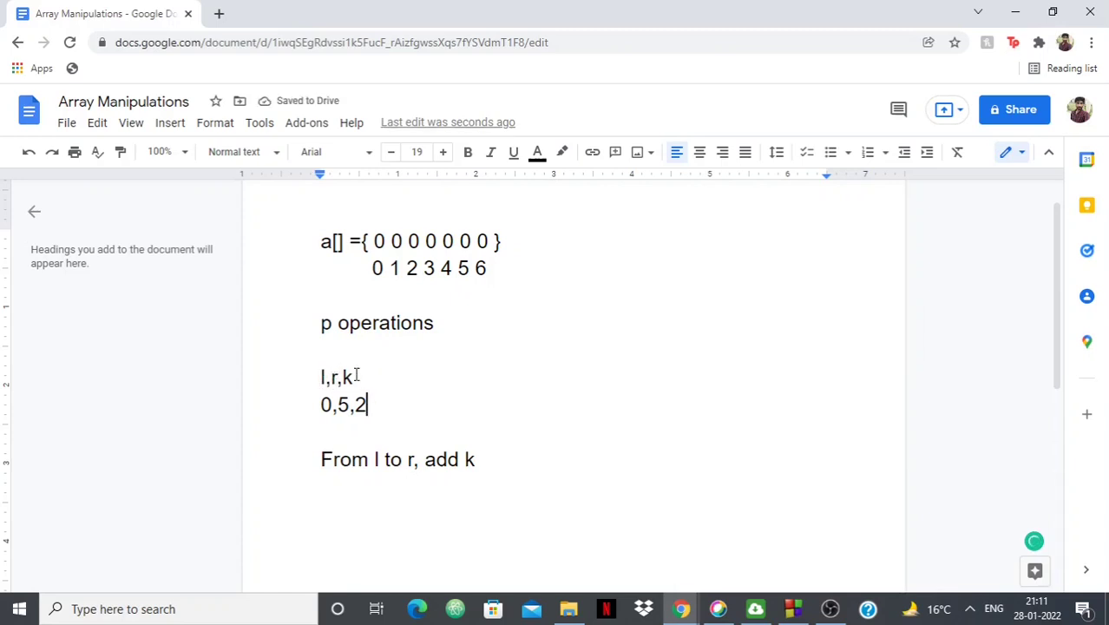
left_click(491, 463)
key("Return")
key("Return")
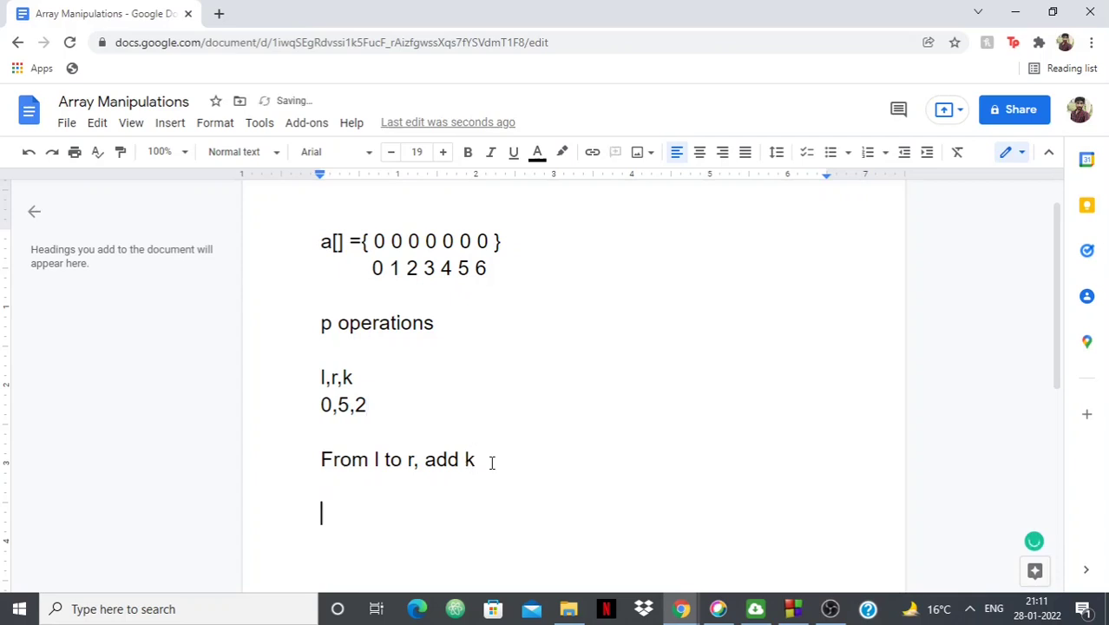
Type the line 'Print the new array' below the range rule.
type("Prin")
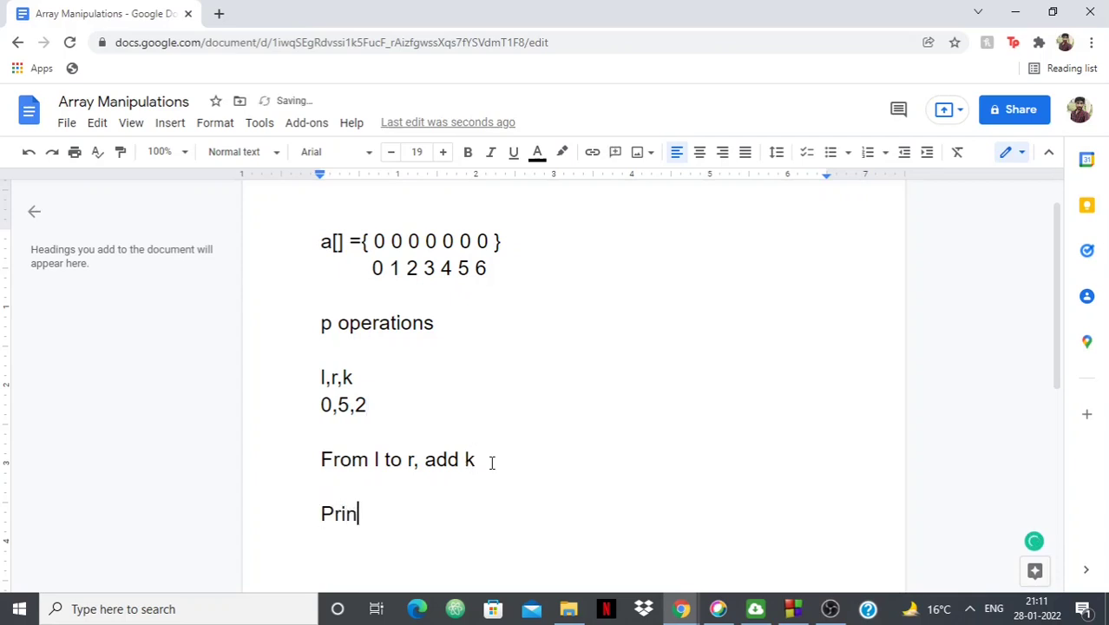
type("t the b")
key("BackSpace")
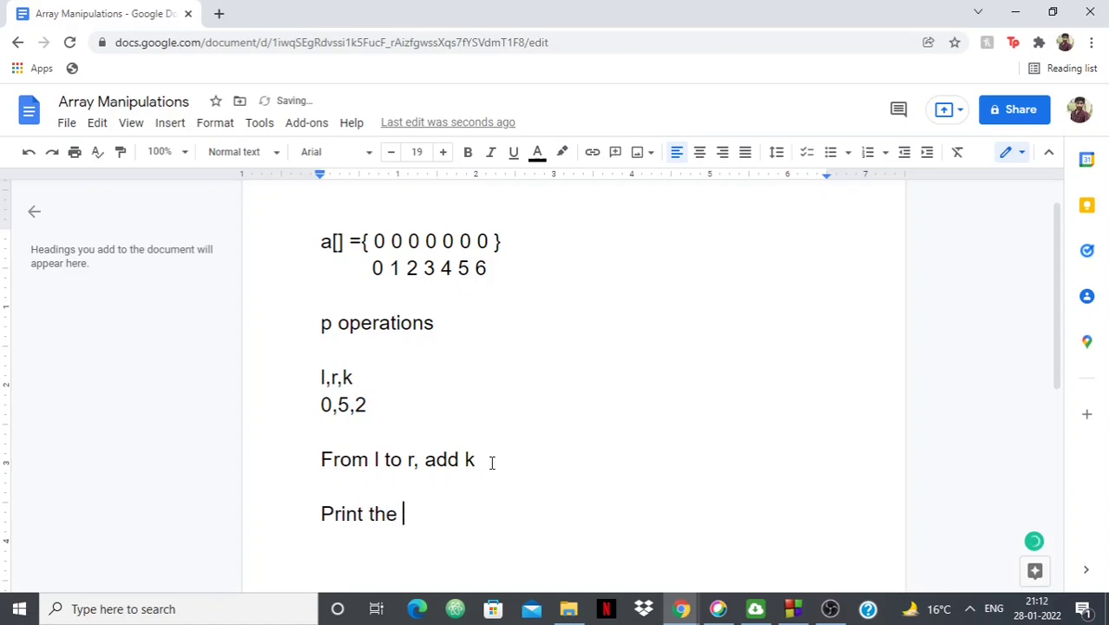
type("new array")
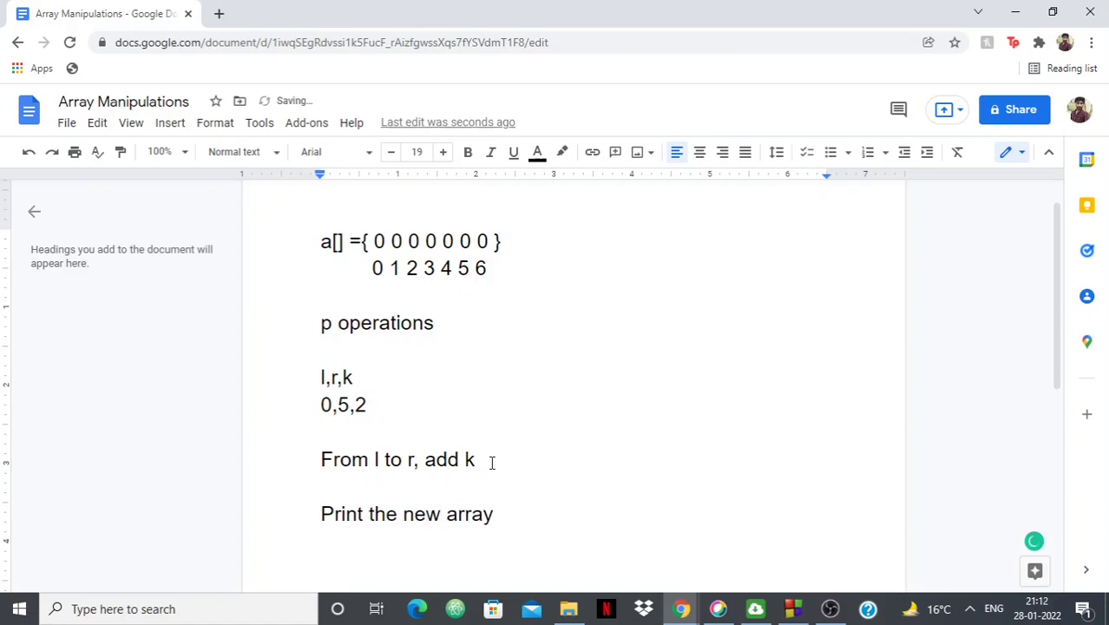
key("Return")
Add a blank line and then the heading 'BRUTE FORCE'.
scroll(535, 458, "down", 1)
key("BackSpace")
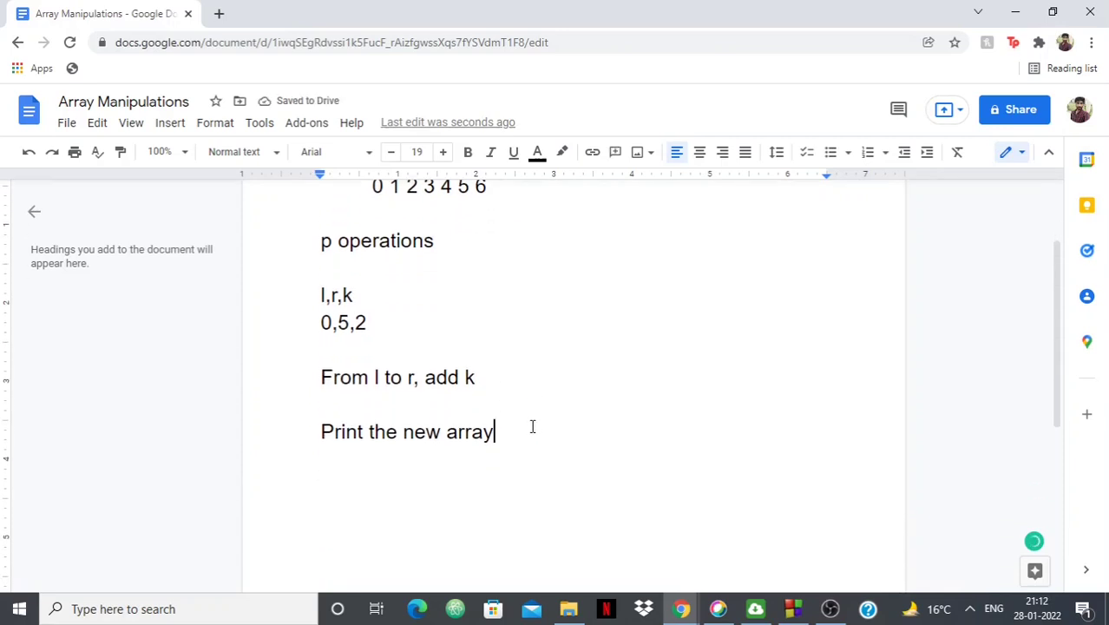
key("Return")
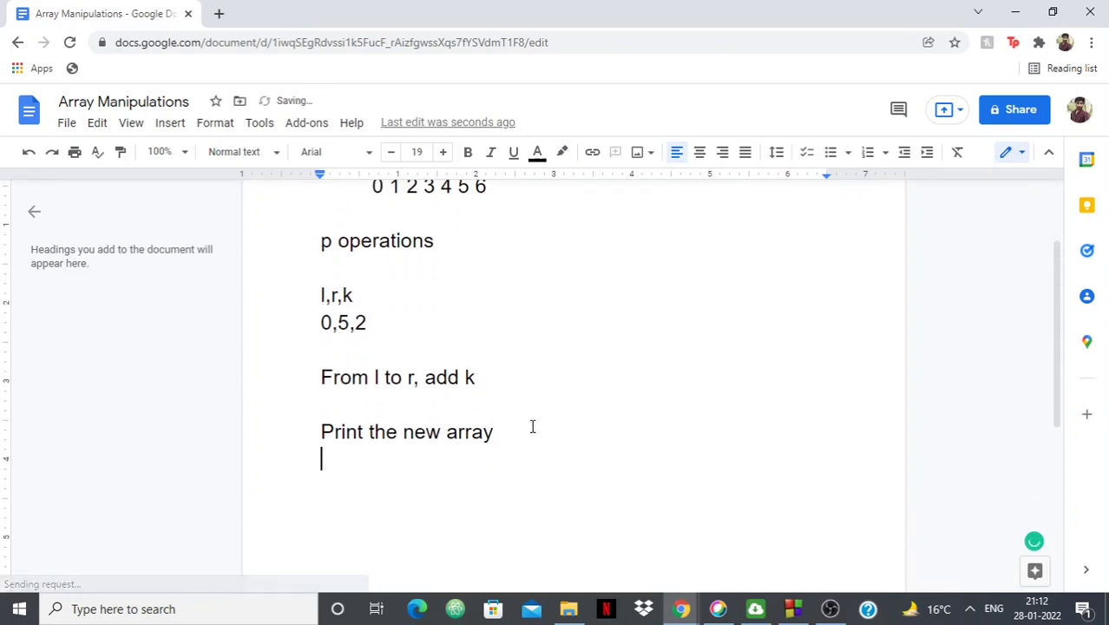
key("Return")
type("BR")
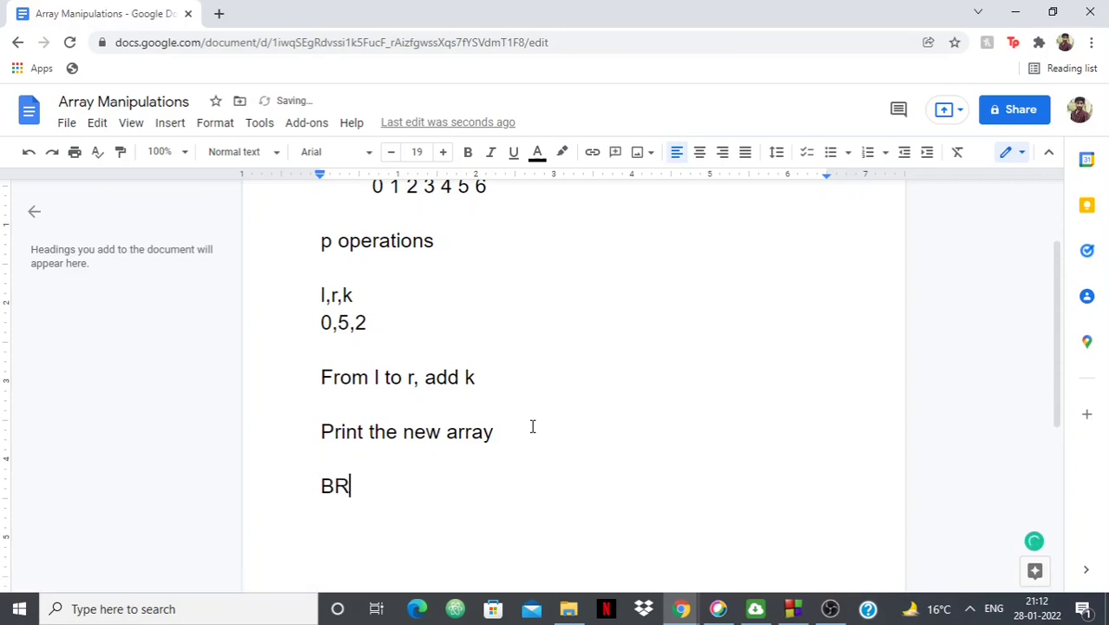
type("UTE FORCE")
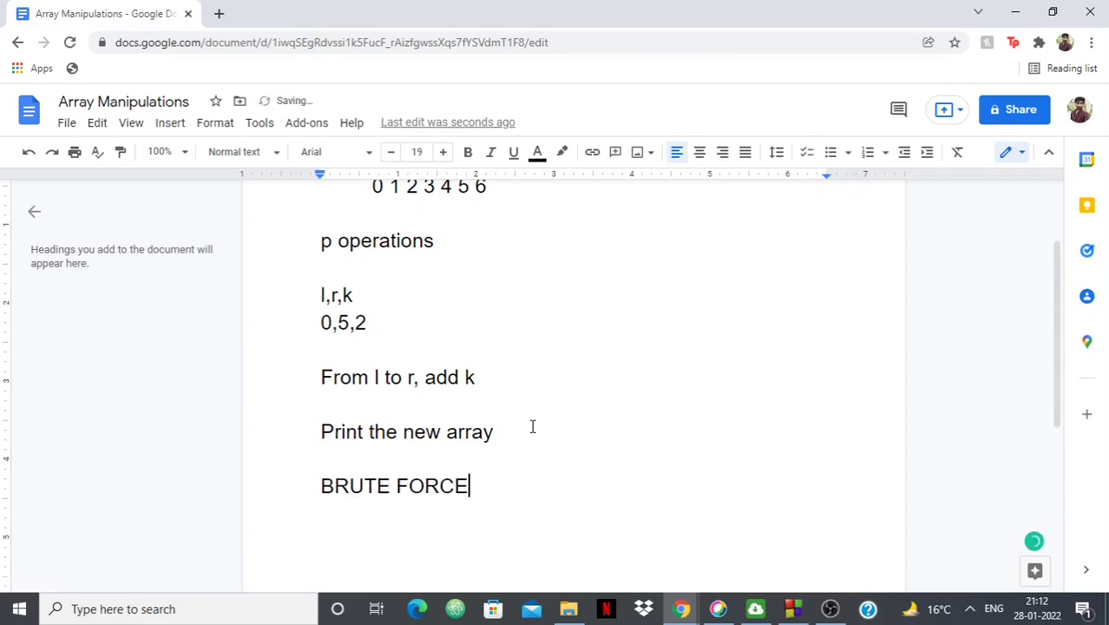
key("Return")
key("Return")
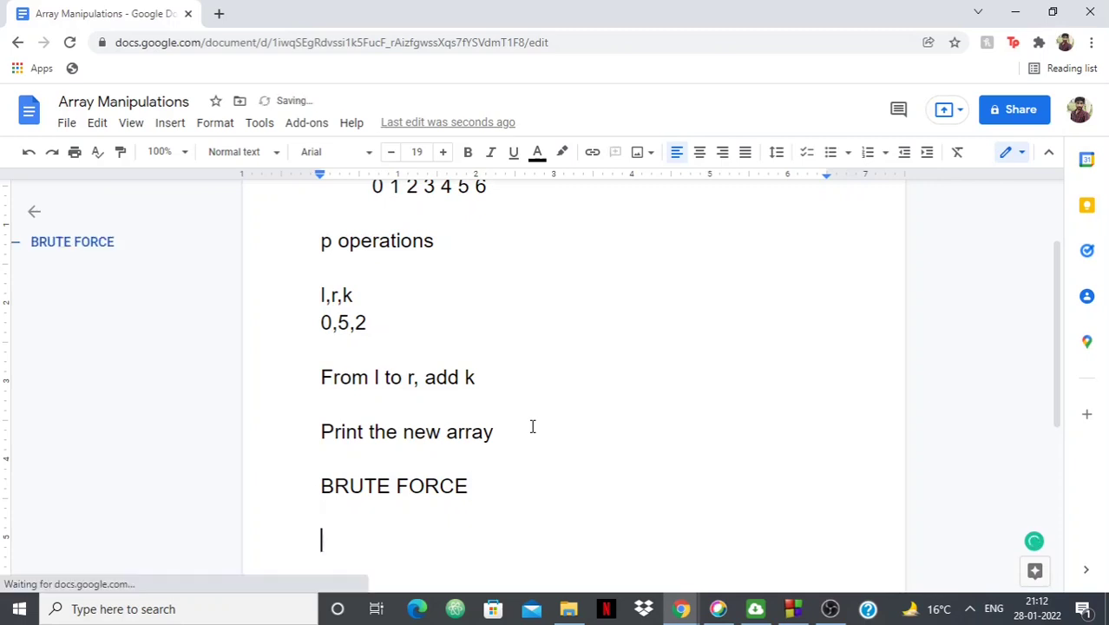
Write 'In each operation' and 'For loop: i goes from l to r' under BRUTE FORCE.
type("In each op")
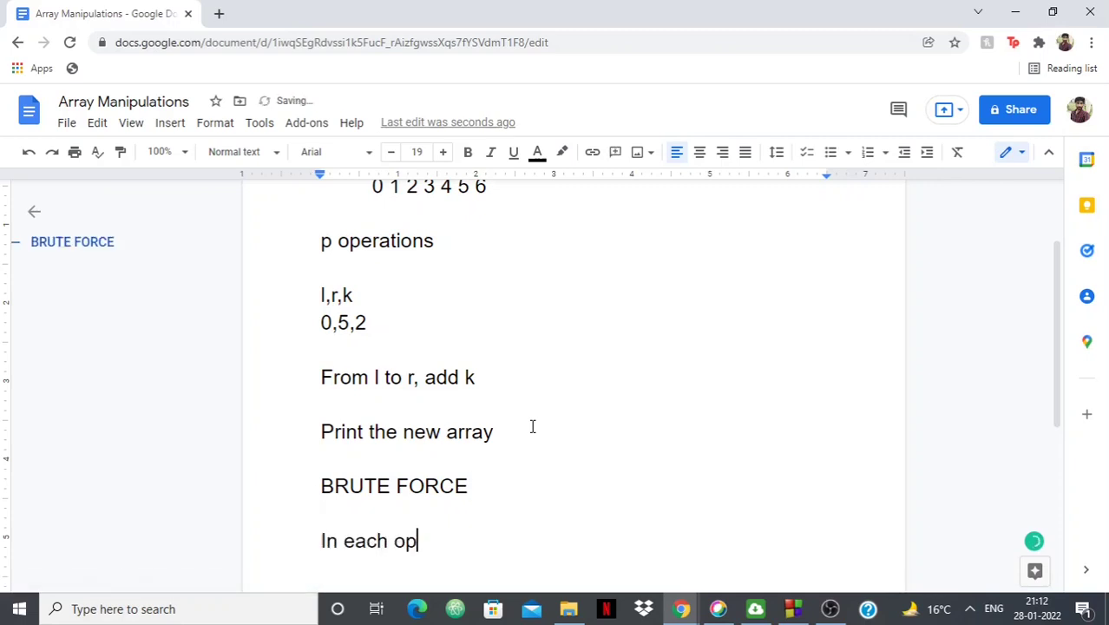
type("eration")
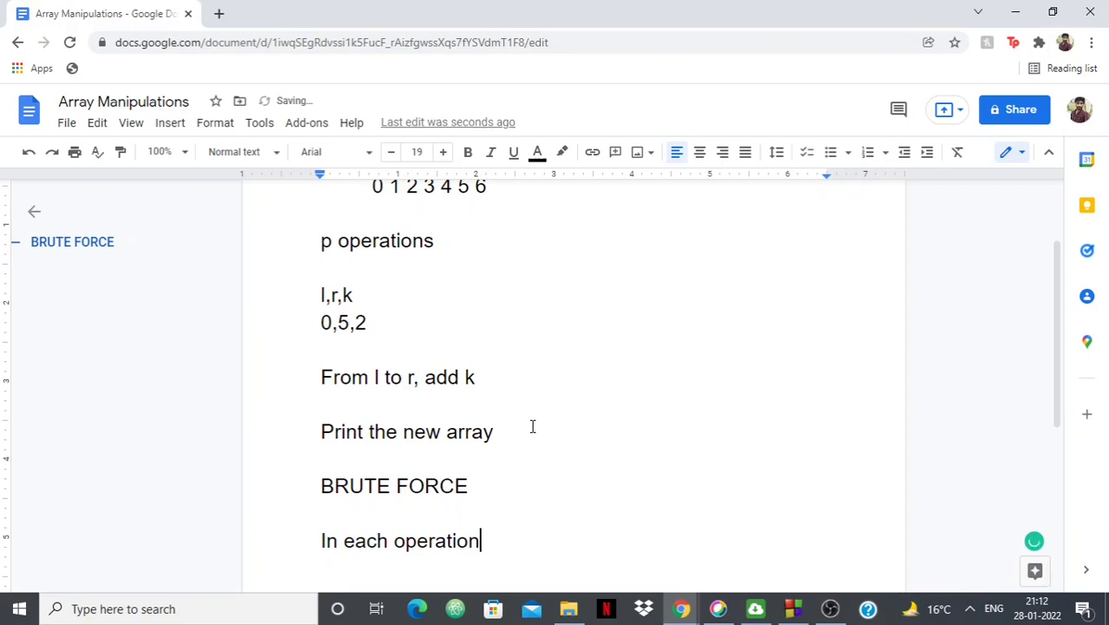
key("Return")
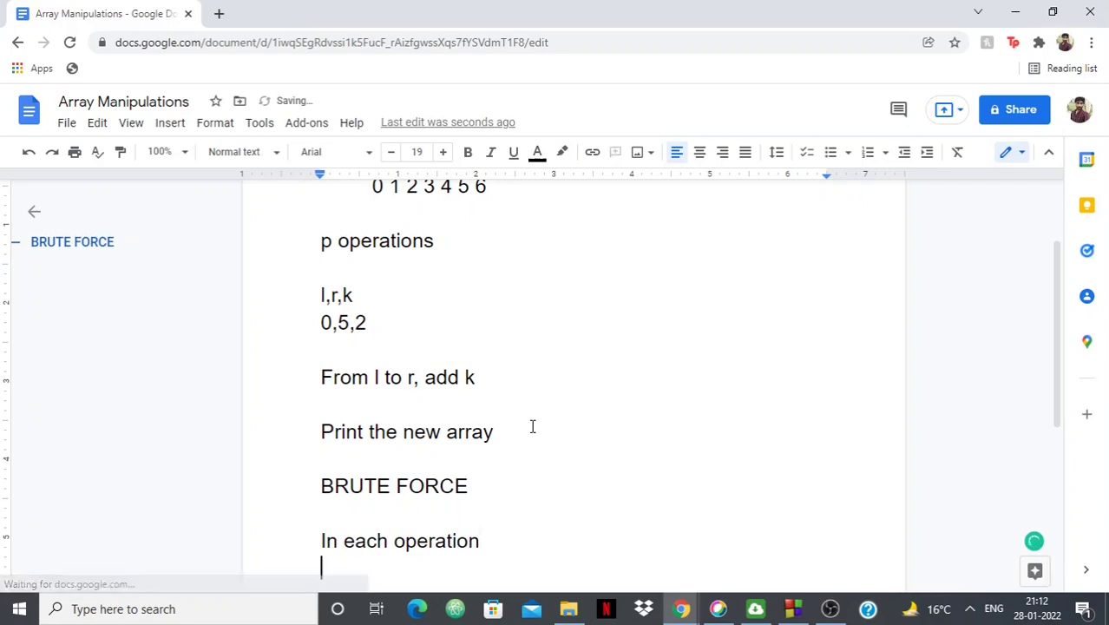
type("For loop")
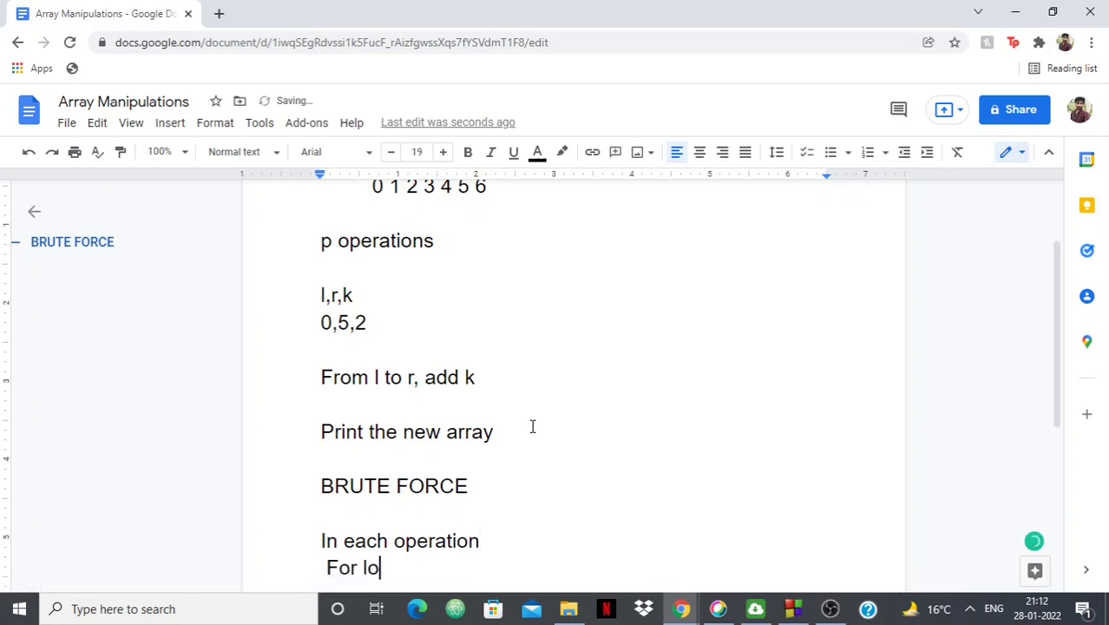
key("Return")
key("Return")
key("Return")
key("Return")
key("Return")
key("Return")
key("Up")
key("Up")
key("Up")
key("Up")
key("Up")
key("Up")
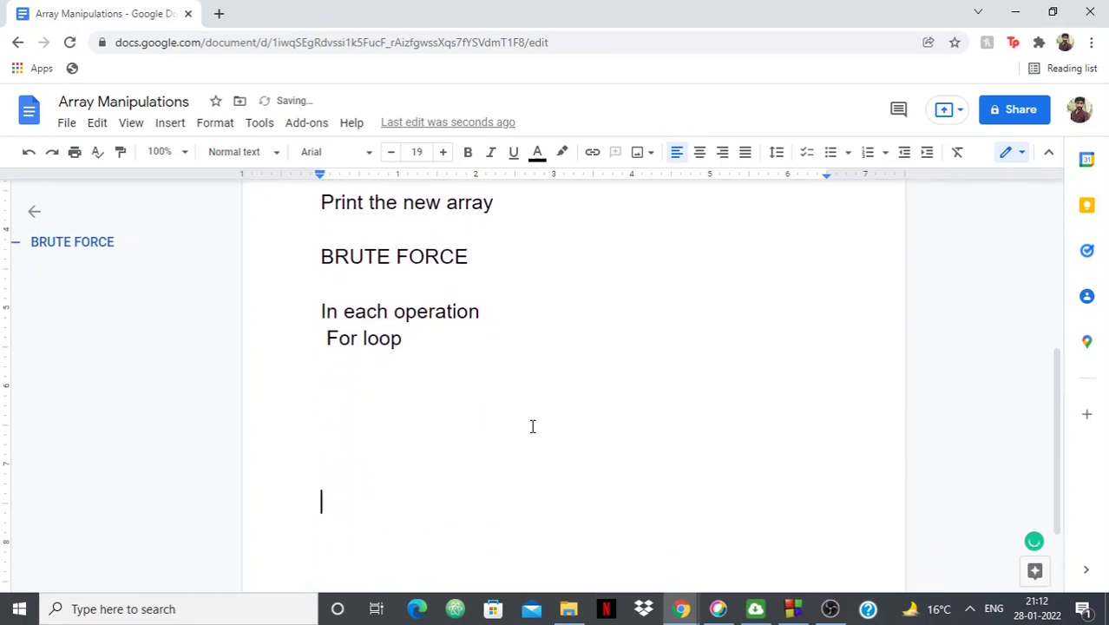
key("Right")
key("Right")
key("Right")
key("Right")
key("Right")
key("Right")
key("Right")
key("Right")
key("Right")
type(": i goes from l to r")
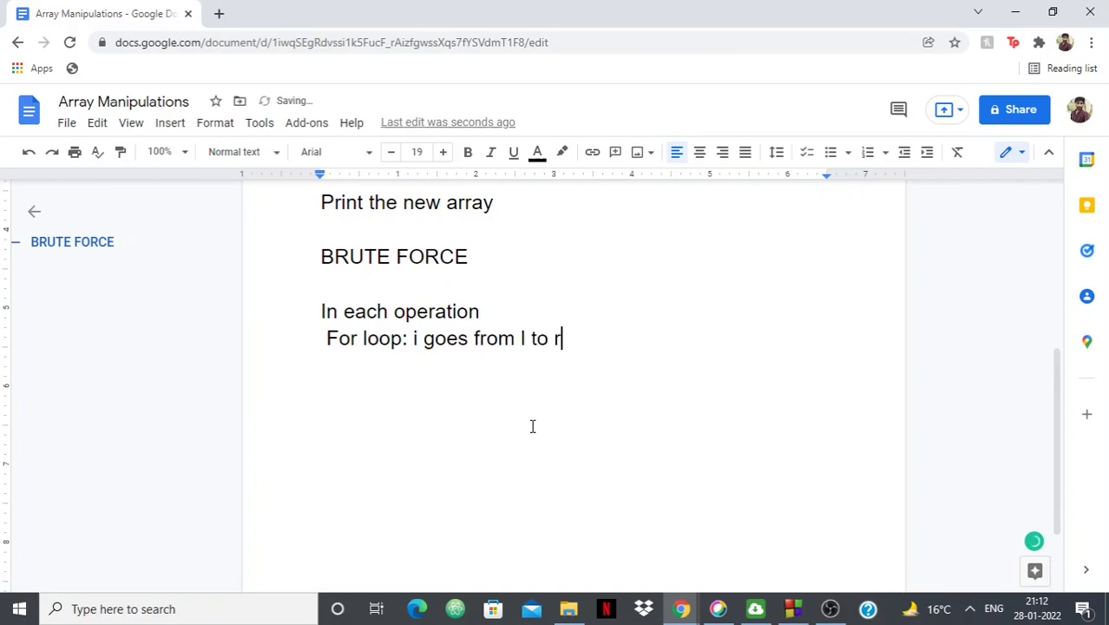
Add the update line 'a[i]=a[i]+k' beneath the loop description.
key("Return")
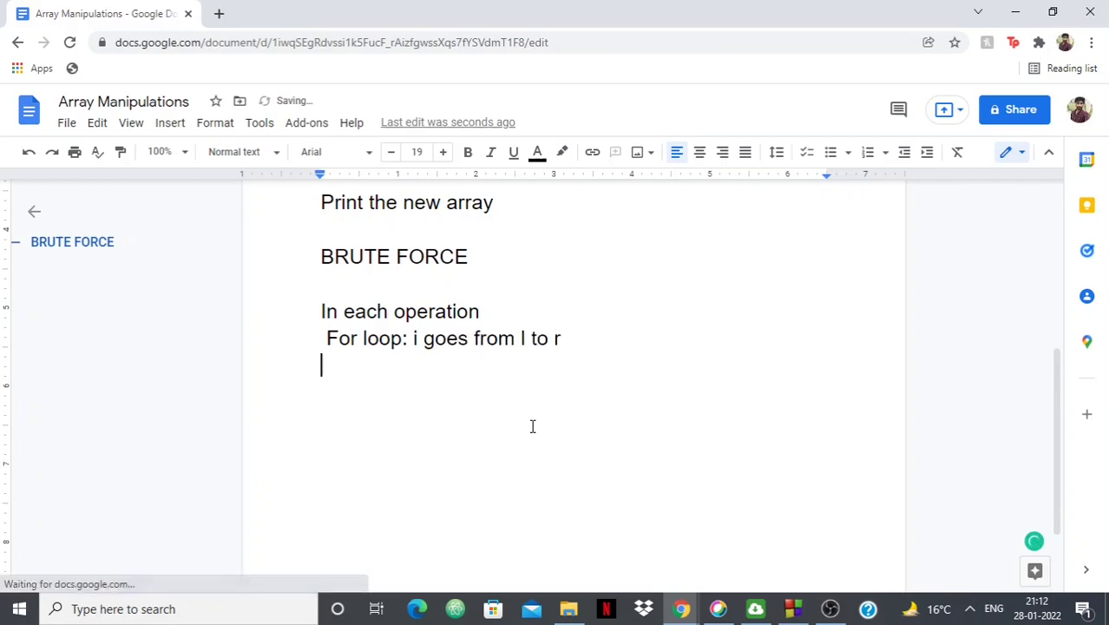
type("a[")
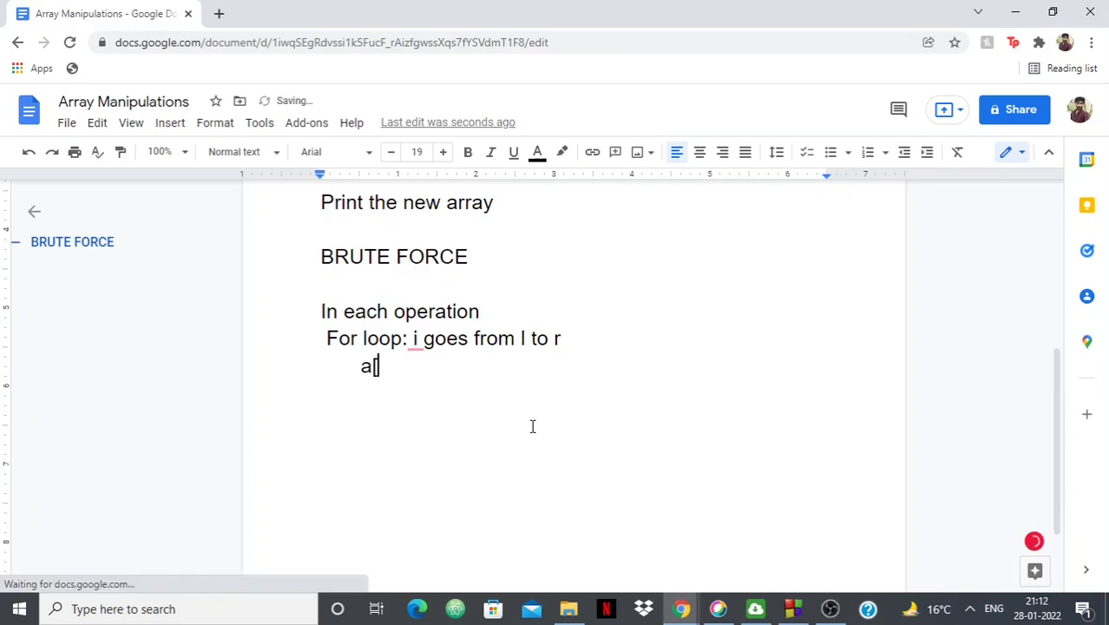
type("i]=a[i]")
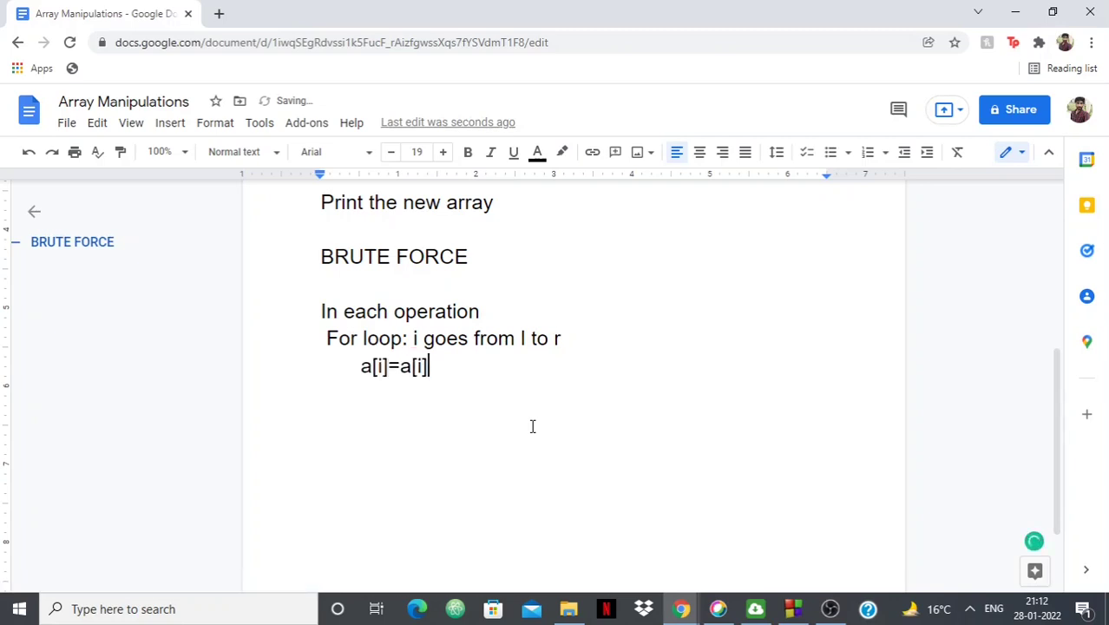
type("+k")
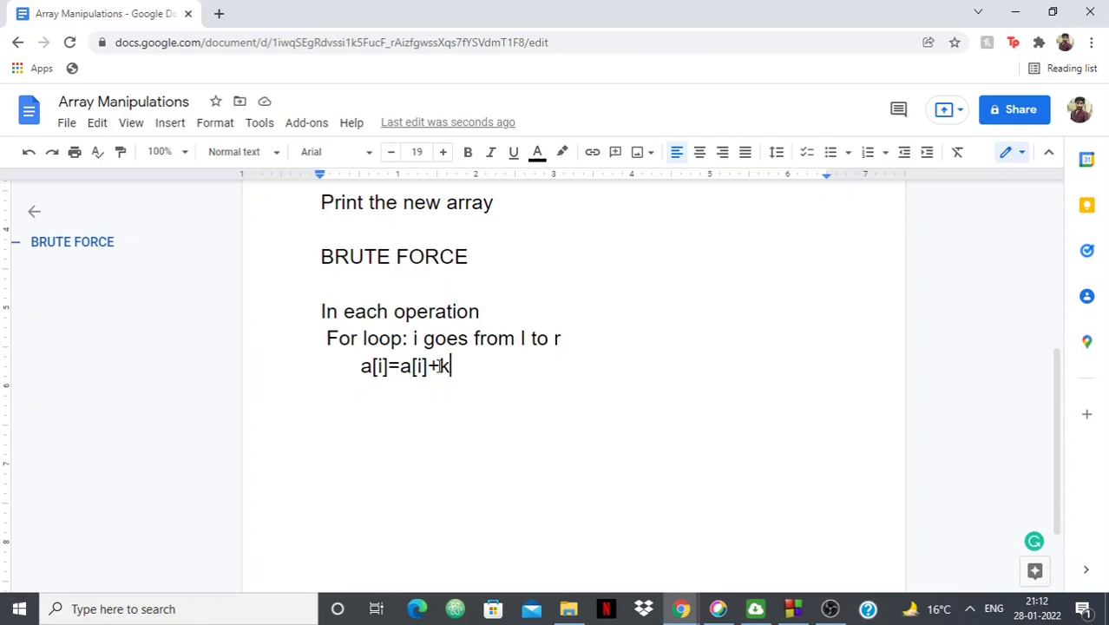
triple_click(400, 255)
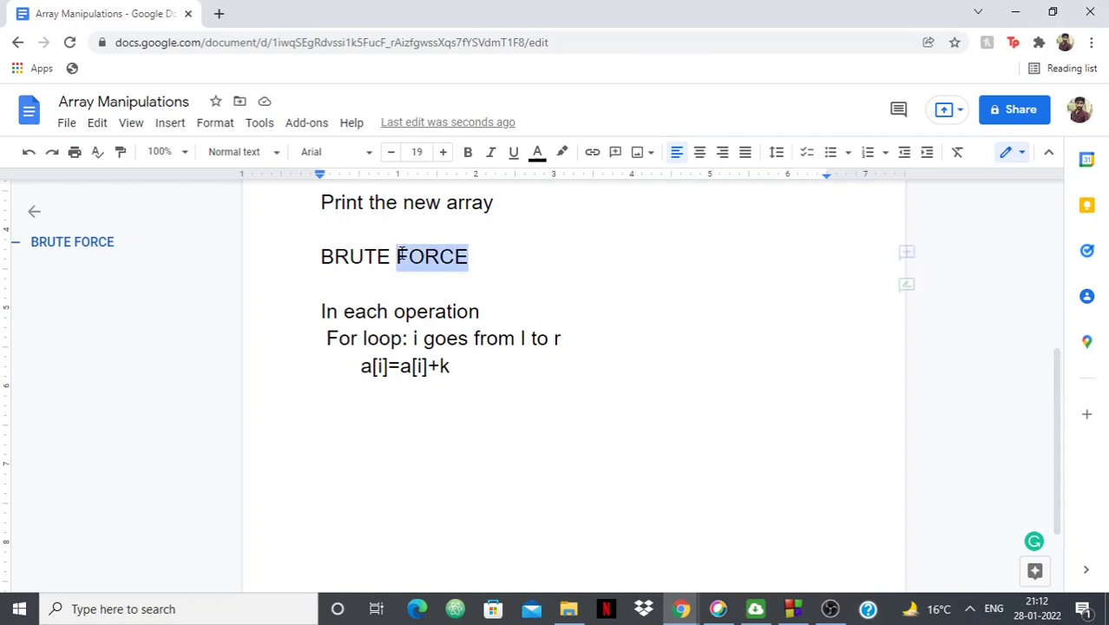
left_click(523, 365)
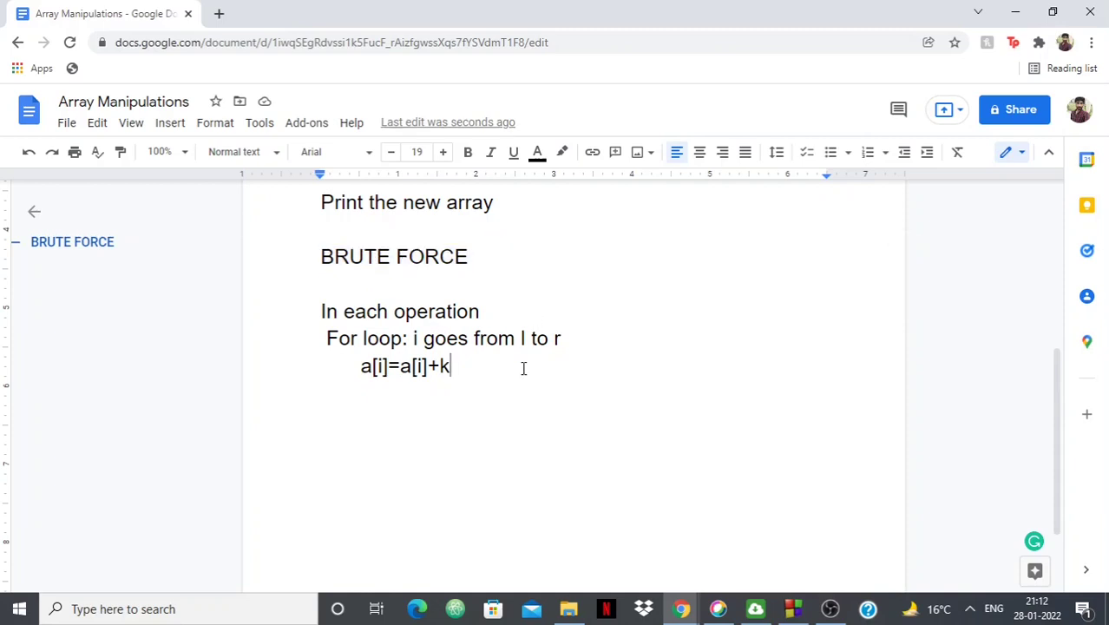
key("Return")
key("Return")
key("Return")
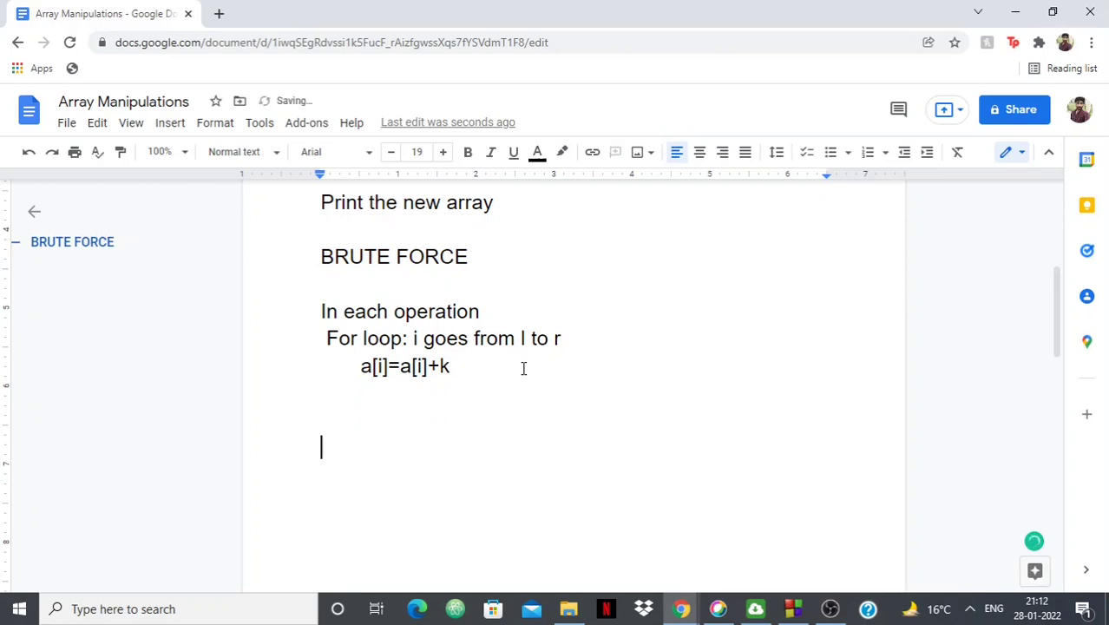
Type 'O(p*n)' below the loop and remove the extra blank line above it.
type("O(p")
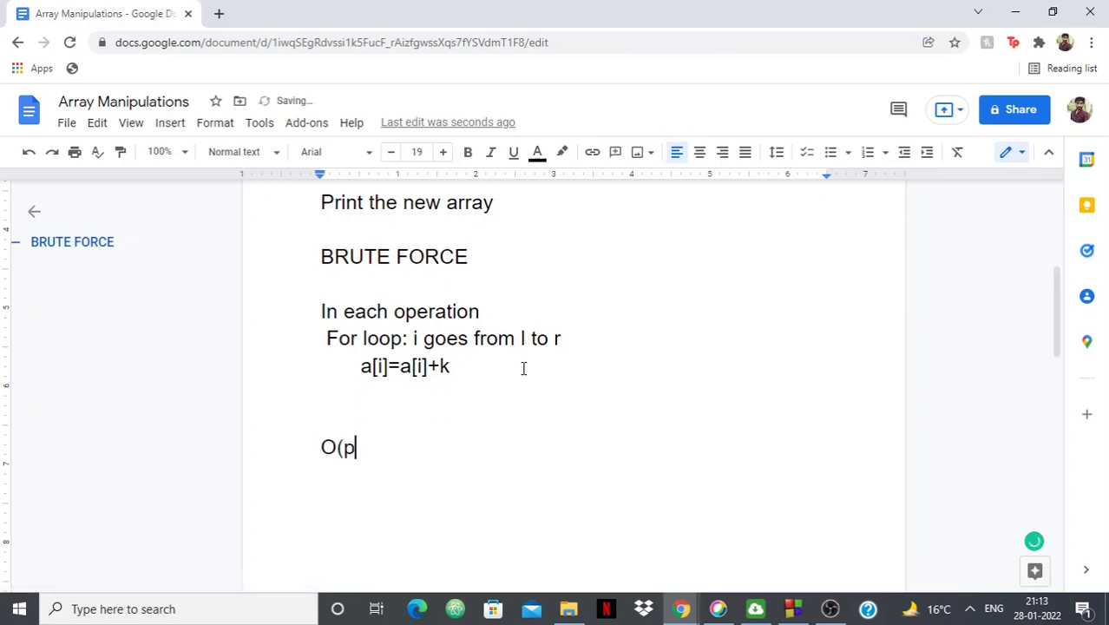
type("*")
type("n)")
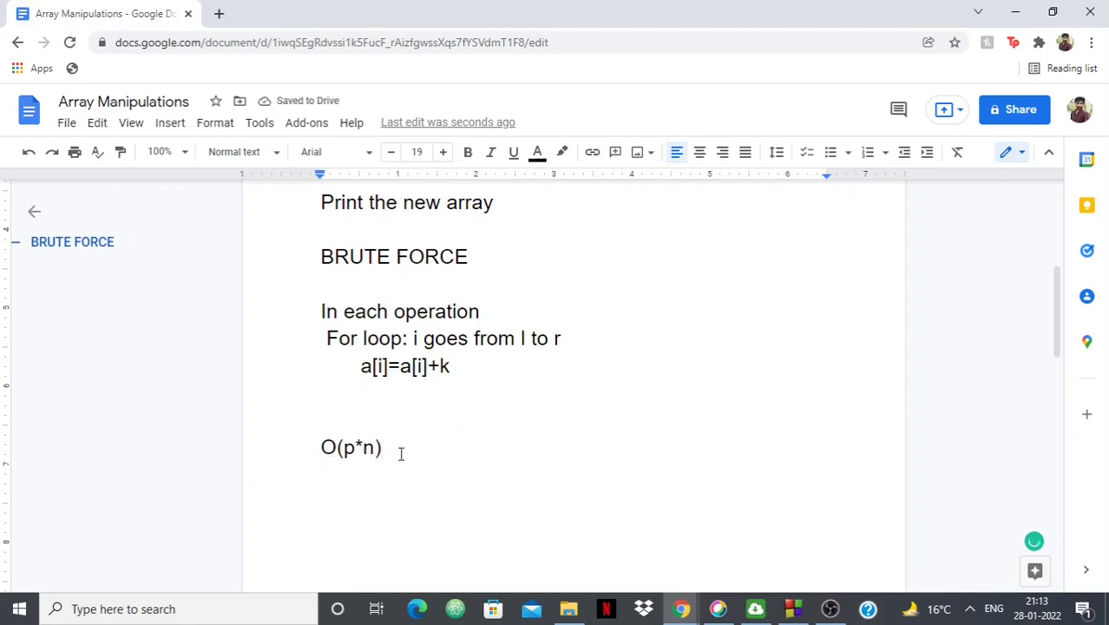
key("Left")
key("Left")
key("Left")
key("Left")
key("Left")
key("Left")
key("BackSpace")
key("Right")
key("Right")
key("Right")
key("Right")
key("Right")
key("Right")
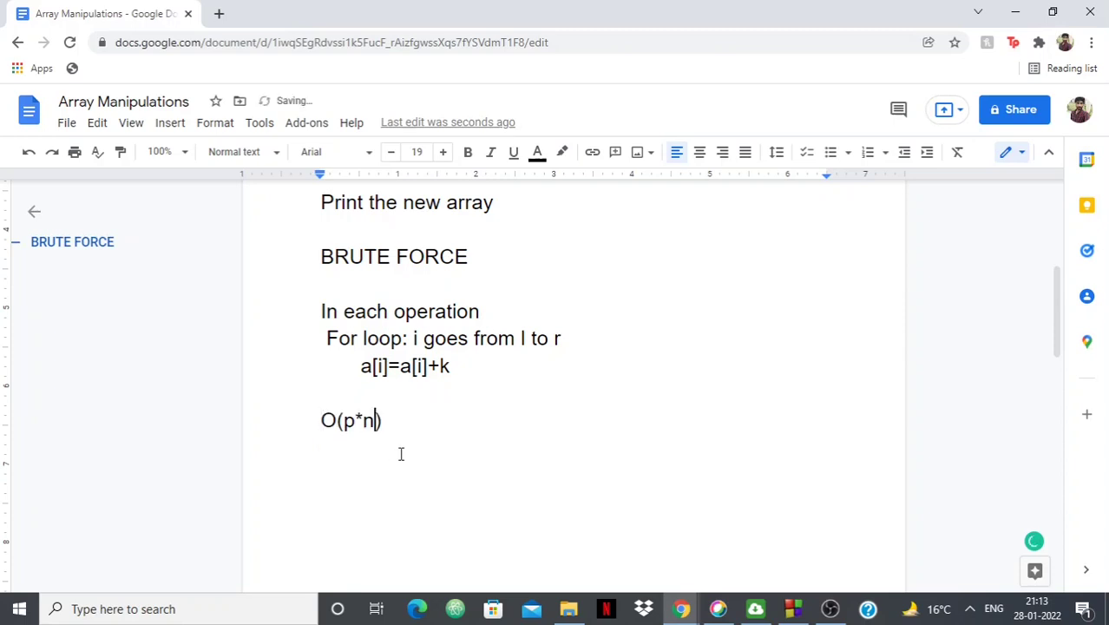
key("Return")
key("Return")
Type the verdict 'TLE' below O(p*n).
type("T")
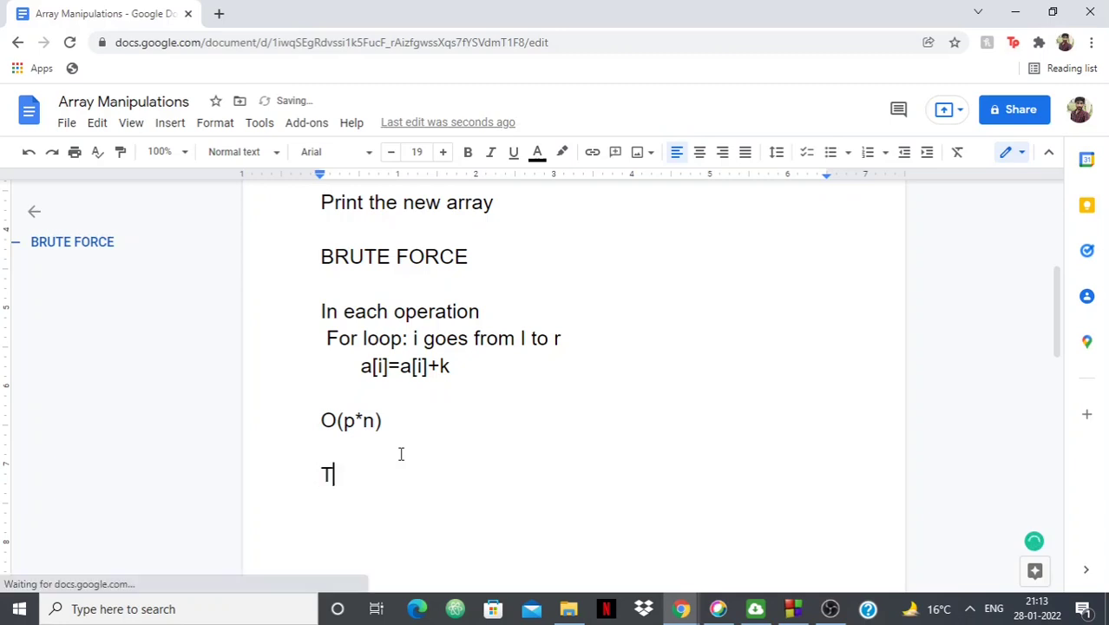
type("LE")
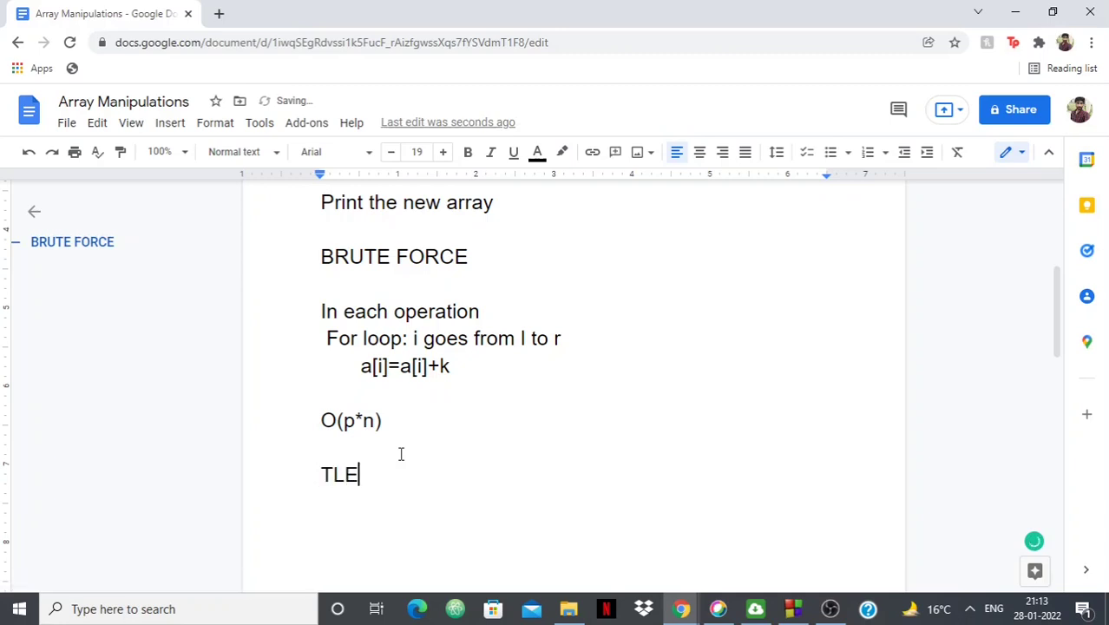
scroll(401, 453, "up", 5)
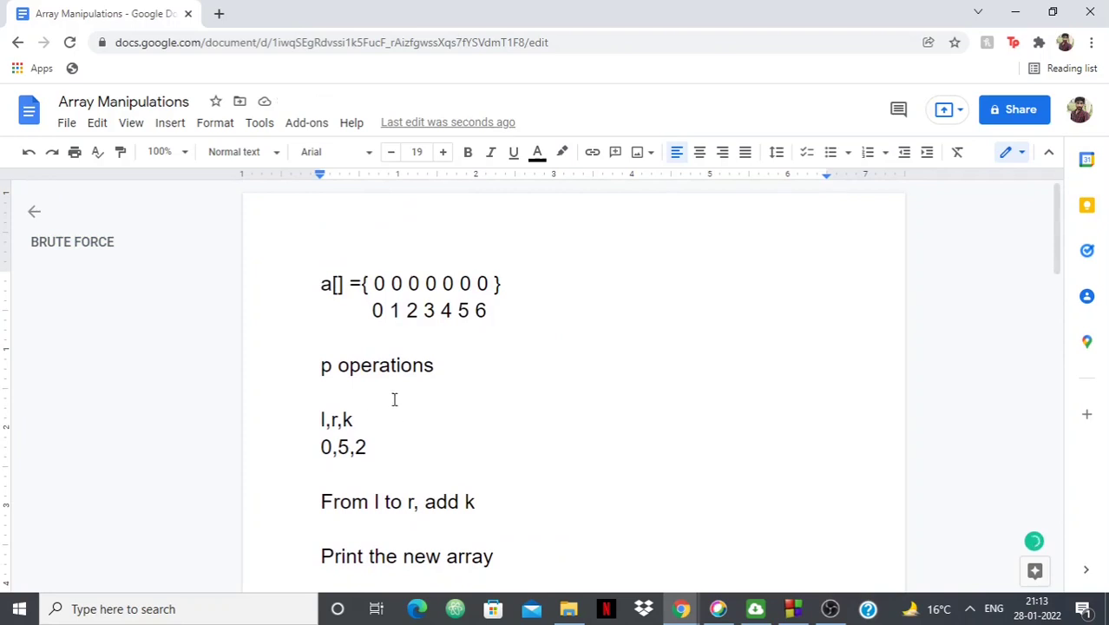
scroll(415, 388, "down", 1)
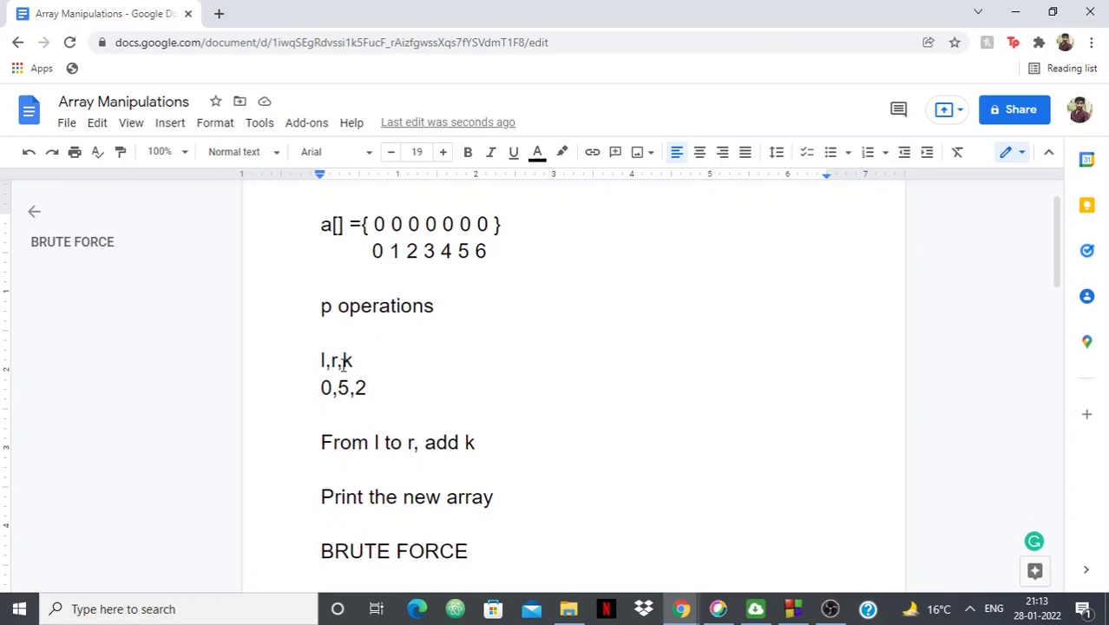
scroll(345, 363, "down", 3)
scroll(343, 363, "down", 7)
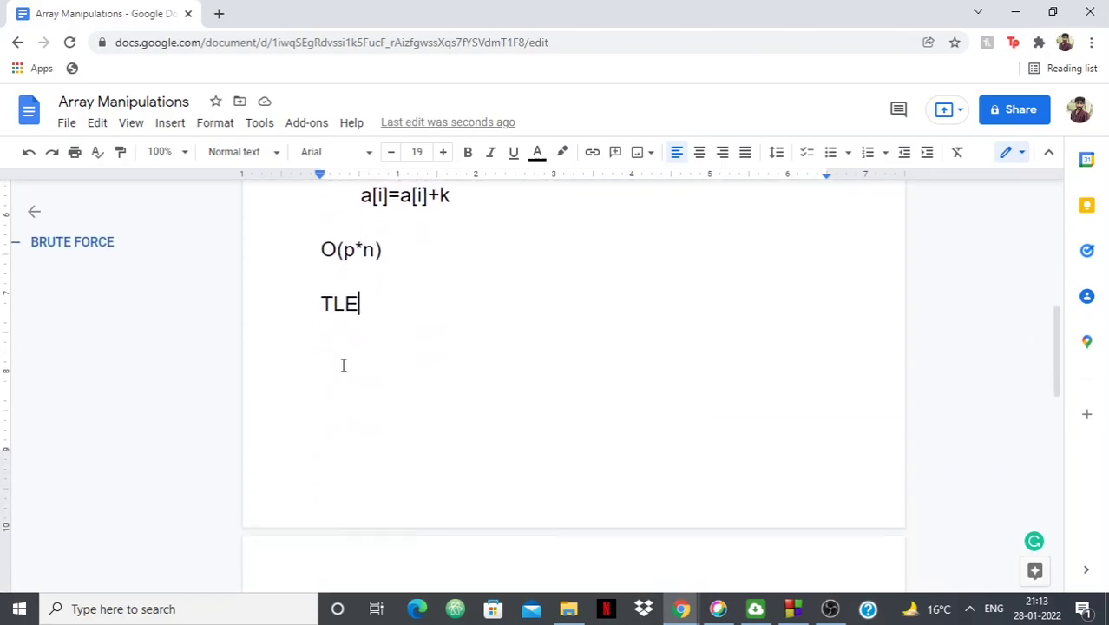
scroll(342, 356, "up", 2)
Highlight the loop description for review, then add blank lines below TLE.
left_click(328, 306)
left_click_drag(328, 306, 520, 309)
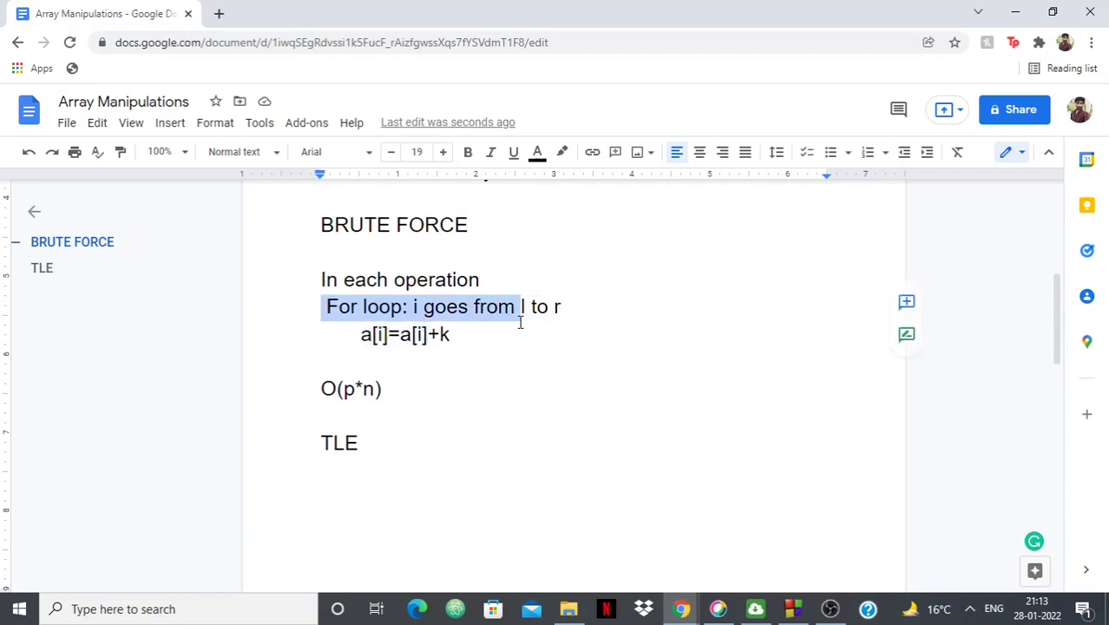
left_click(521, 308)
left_click(417, 452)
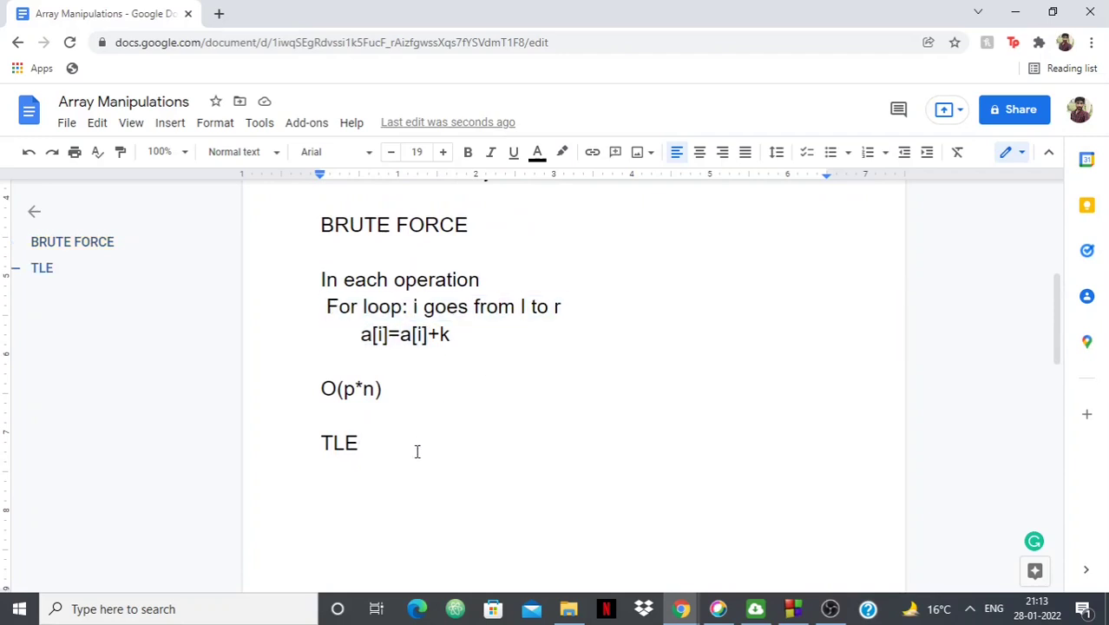
key("Return")
key("Return")
key("Return")
key("Return")
key("Return")
key("Return")
key("Return")
key("Return")
key("Return")
key("BackSpace")
key("BackSpace")
key("BackSpace")
key("BackSpace")
key("BackSpace")
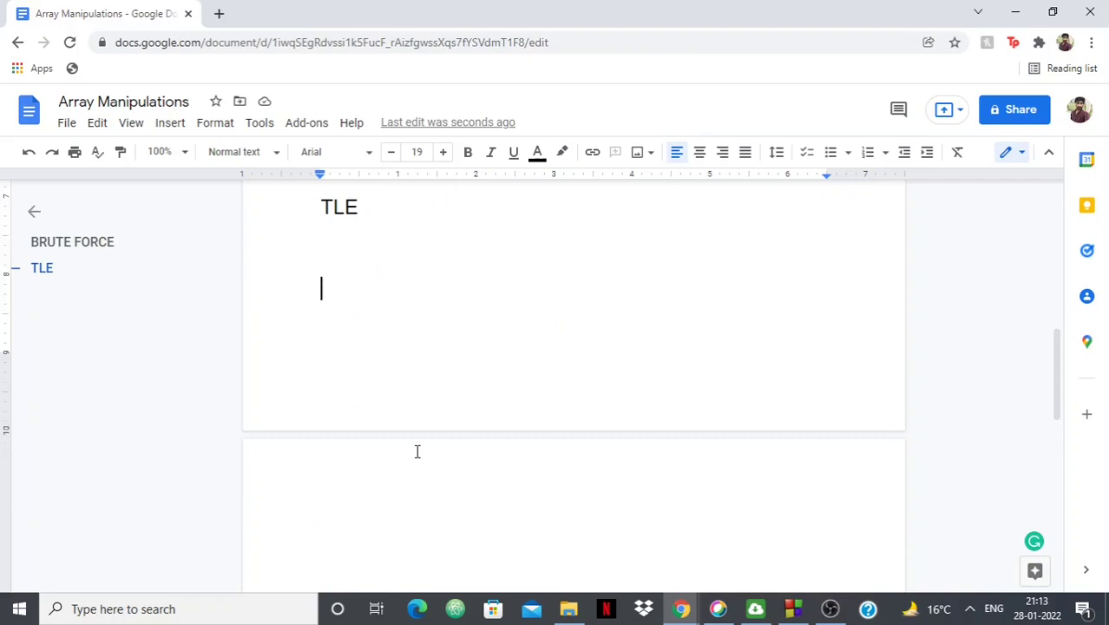
key("Return")
key("Return")
key("Return")
key("Return")
key("Return")
key("Return")
key("Up")
key("Up")
Paste a copy of the zero array and its index row onto the new page.
scroll(417, 451, "up", 15)
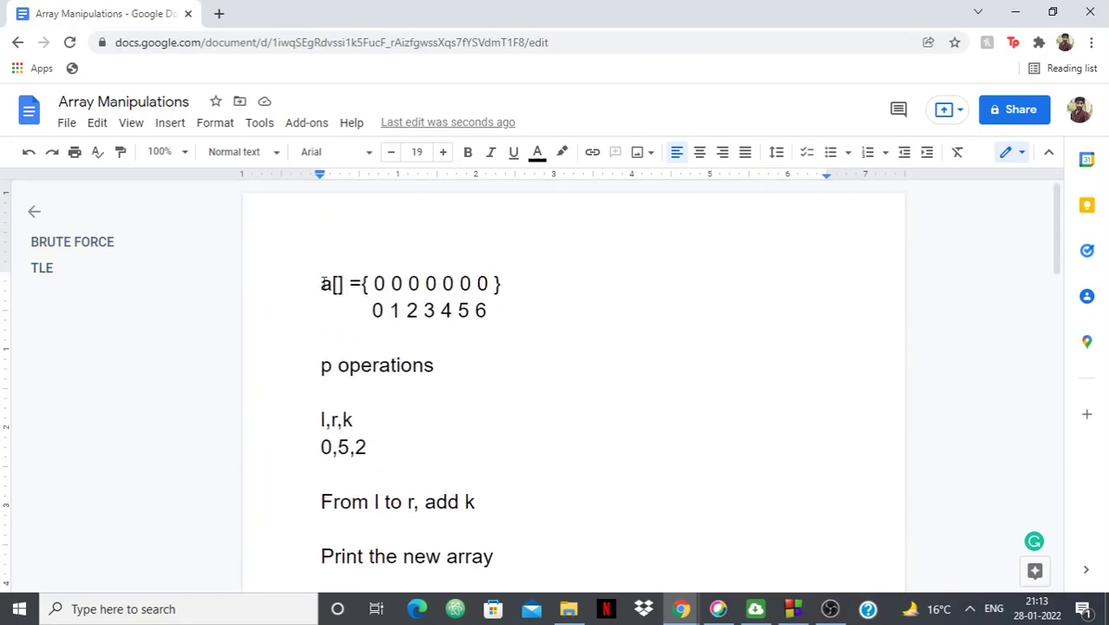
left_click_drag(324, 284, 497, 311)
key("ctrl+c")
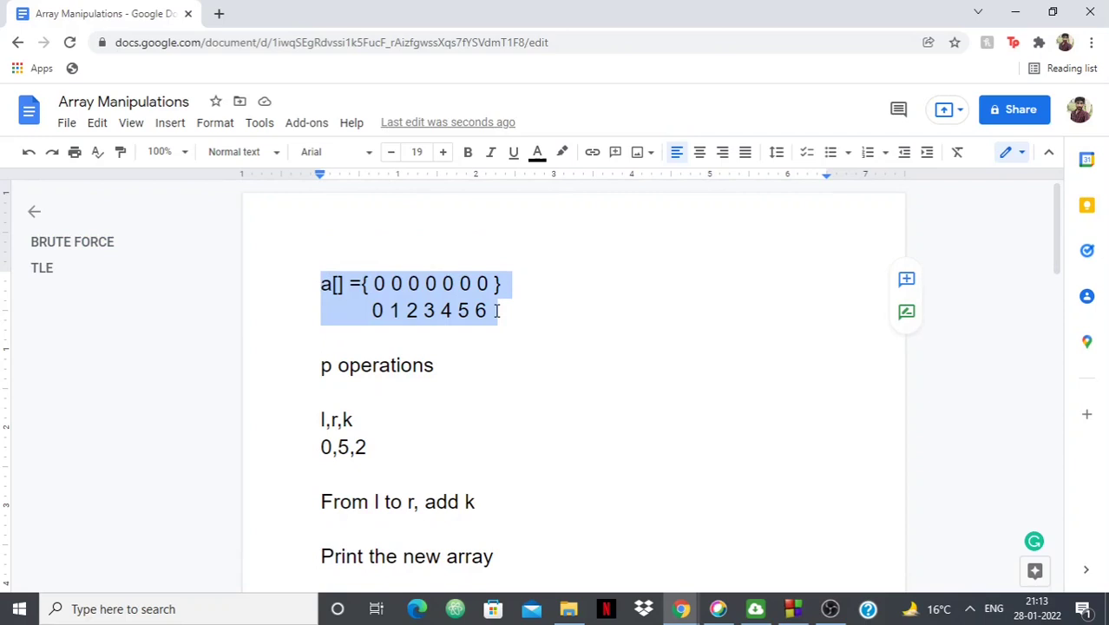
left_click(497, 309)
scroll(498, 306, "down", 10)
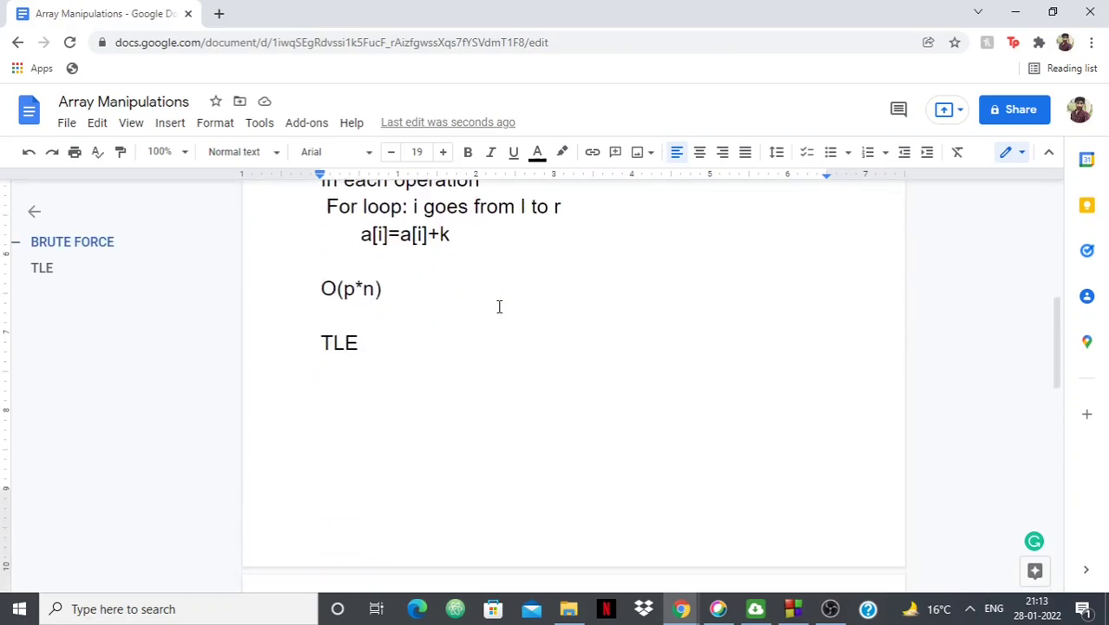
scroll(502, 297, "down", 2)
left_click(404, 283)
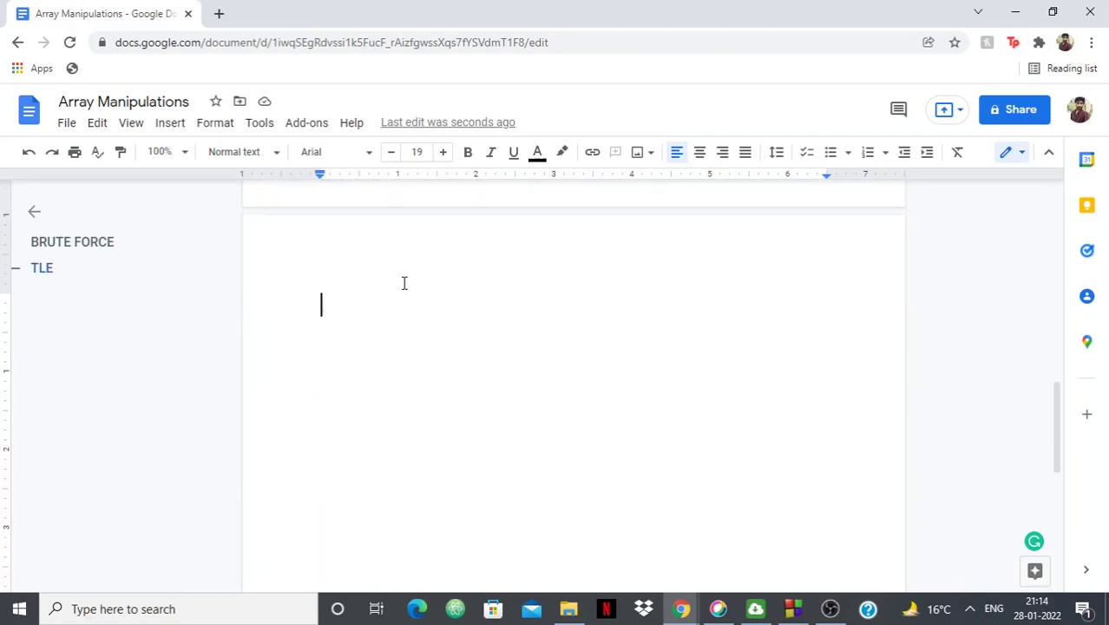
key("ctrl+v")
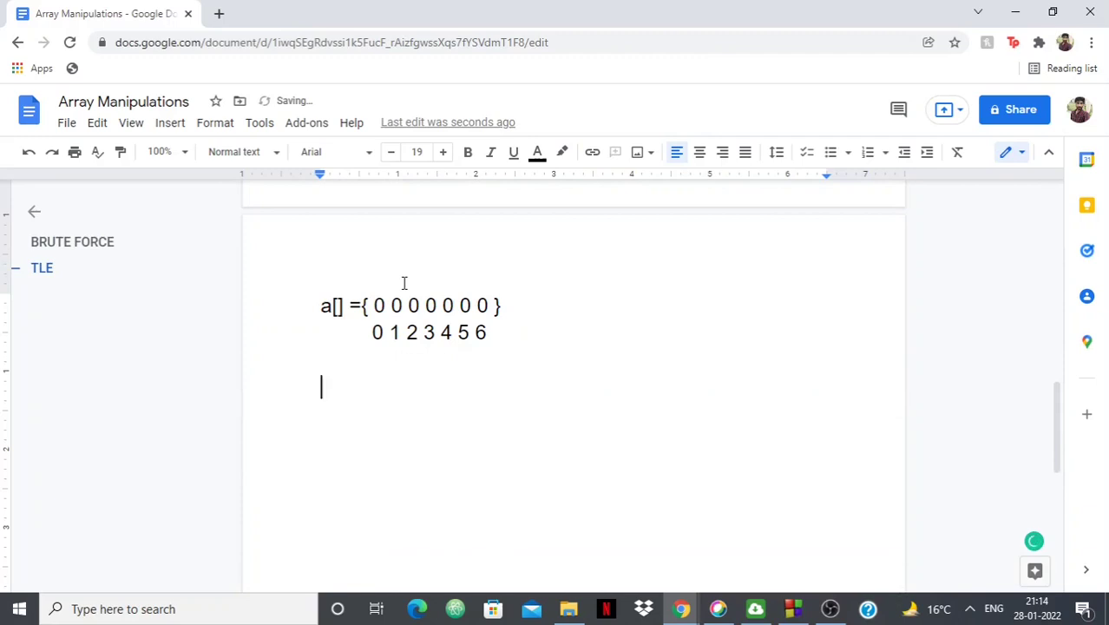
scroll(404, 283, "down", 1)
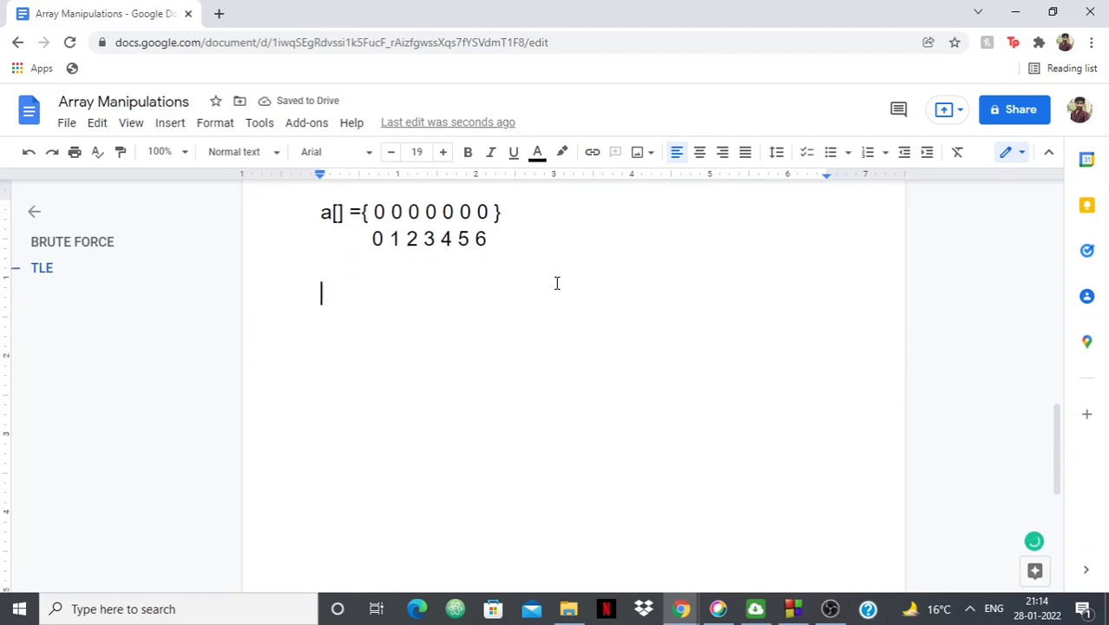
Add operation '1 4 2' and set array indices 1 to 4 to 2.
type("1 4 ")
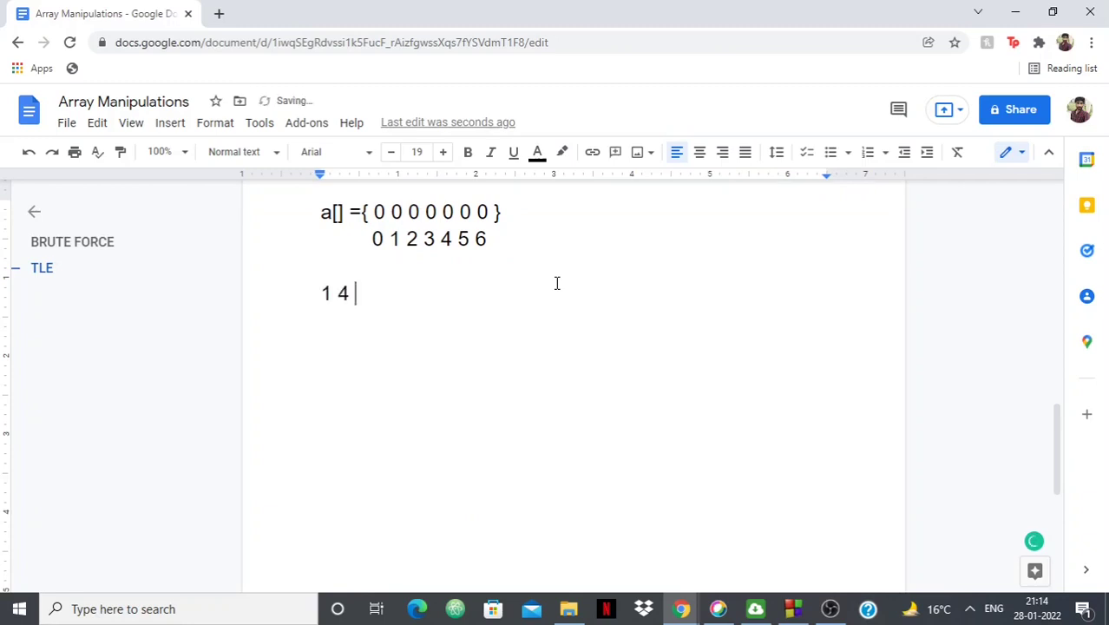
type("2")
key("BackSpace")
type("2")
key("Right")
key("Right")
key("BackSpace")
type("2")
key("Right")
key("Right")
key("BackSpace")
type("2")
key("Right")
key("Right")
key("BackSpace")
type("2")
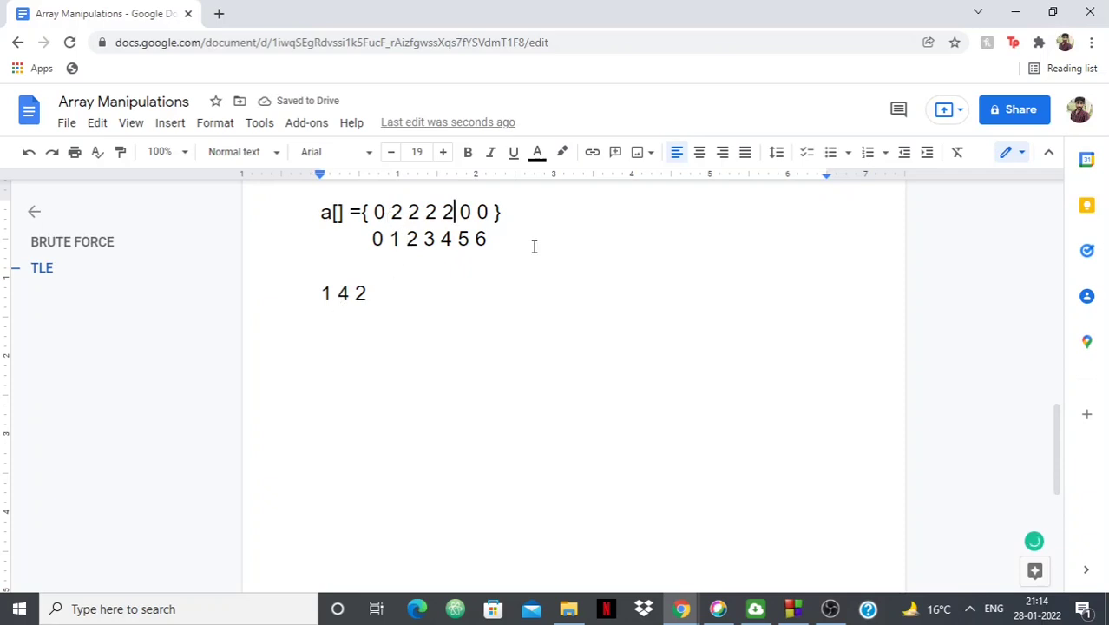
Add operation '3 5 3' and update the array to read 0 2 2 5 5 3 0.
key("Return")
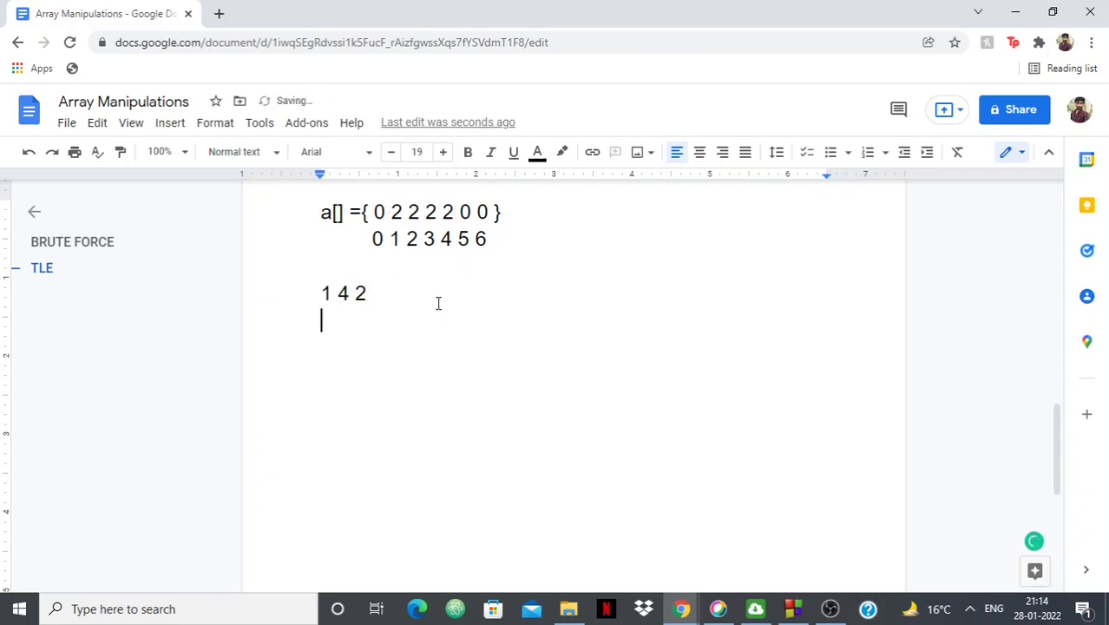
type("3 5 3")
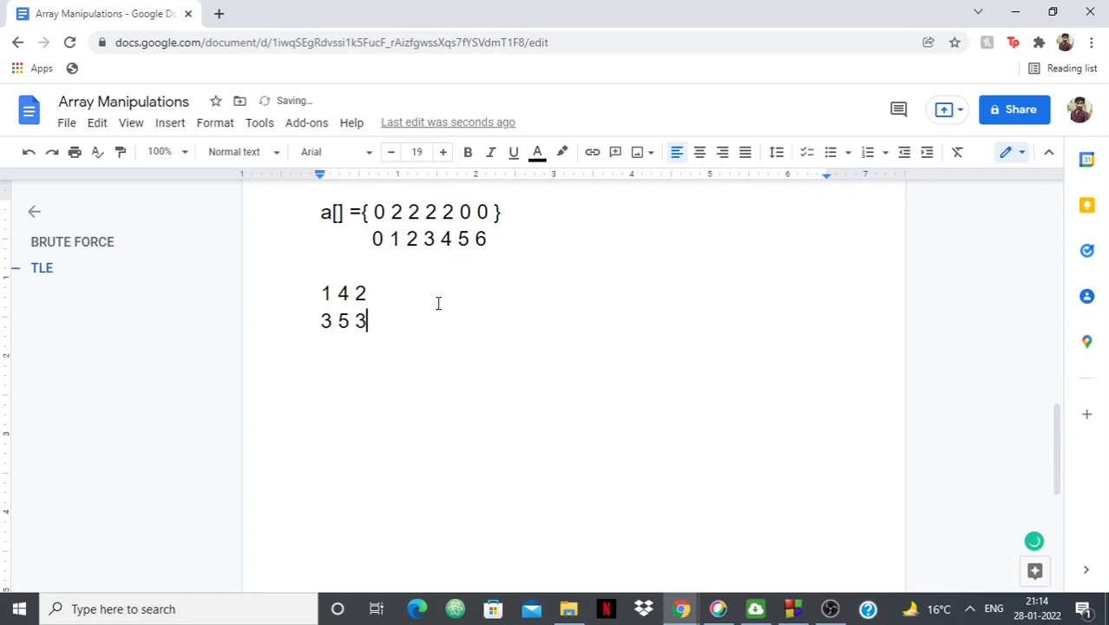
left_click(425, 212)
mouse_move(463, 216)
left_mouse_down()
mouse_move(495, 215)
mouse_move(468, 216)
left_mouse_up()
left_click(438, 213)
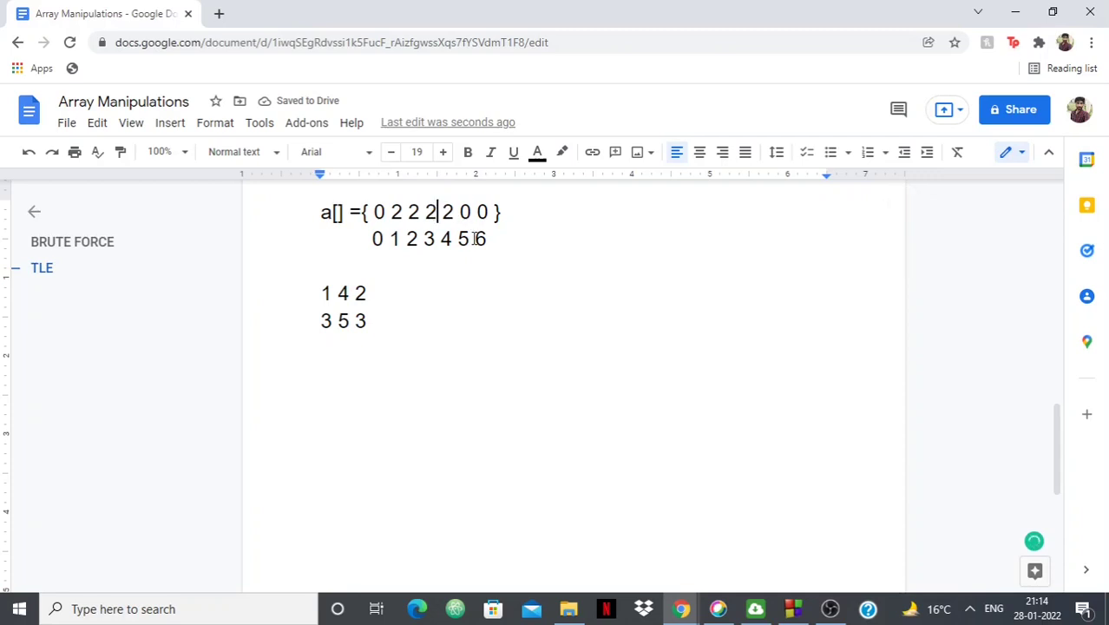
key("BackSpace")
type("5")
key("Right")
key("Right")
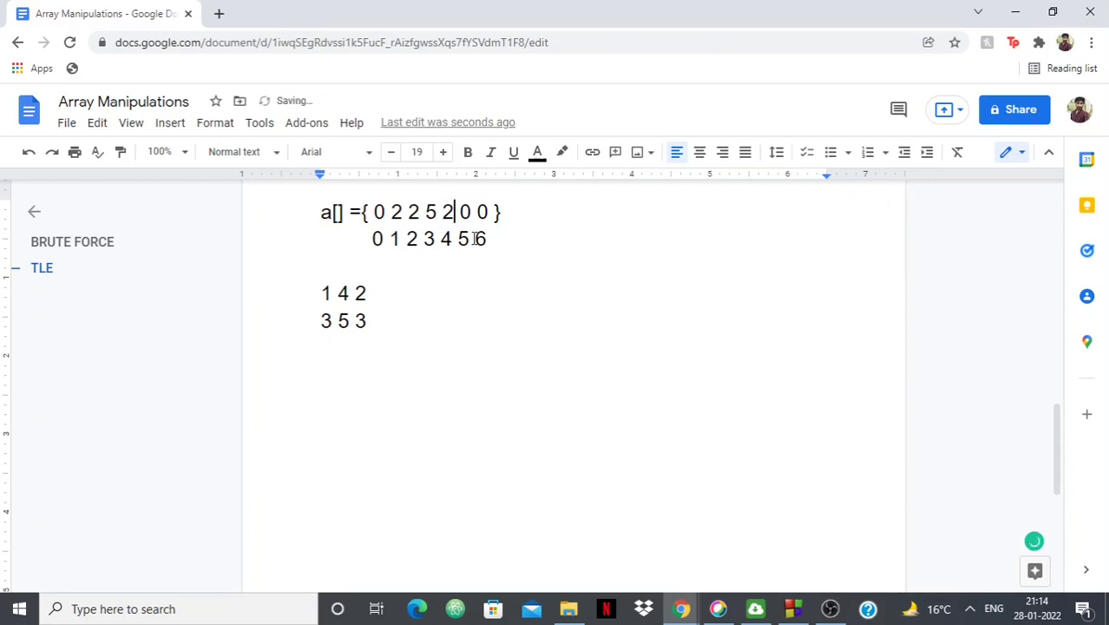
key("BackSpace")
type("5")
key("Right")
key("Right")
key("BackSpace")
type("3")
Select the operation lines '1 4 2' and '3 5 3' to review them.
key("Down")
key("Down")
key("Down")
key("Home")
key("shift+Down")
key("shift+Down")
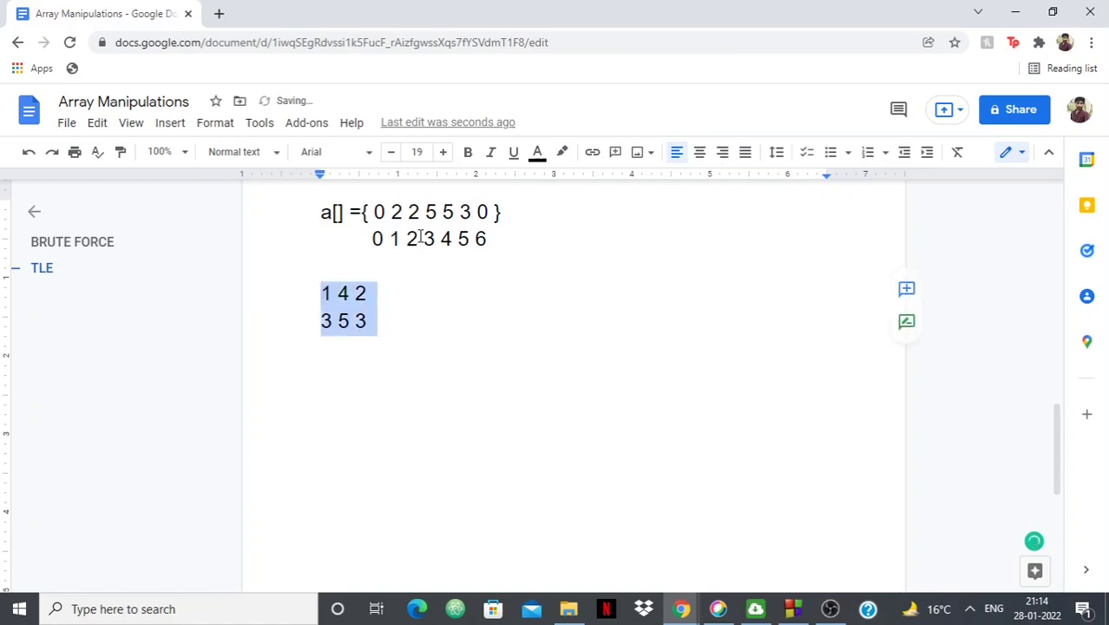
left_click(506, 250)
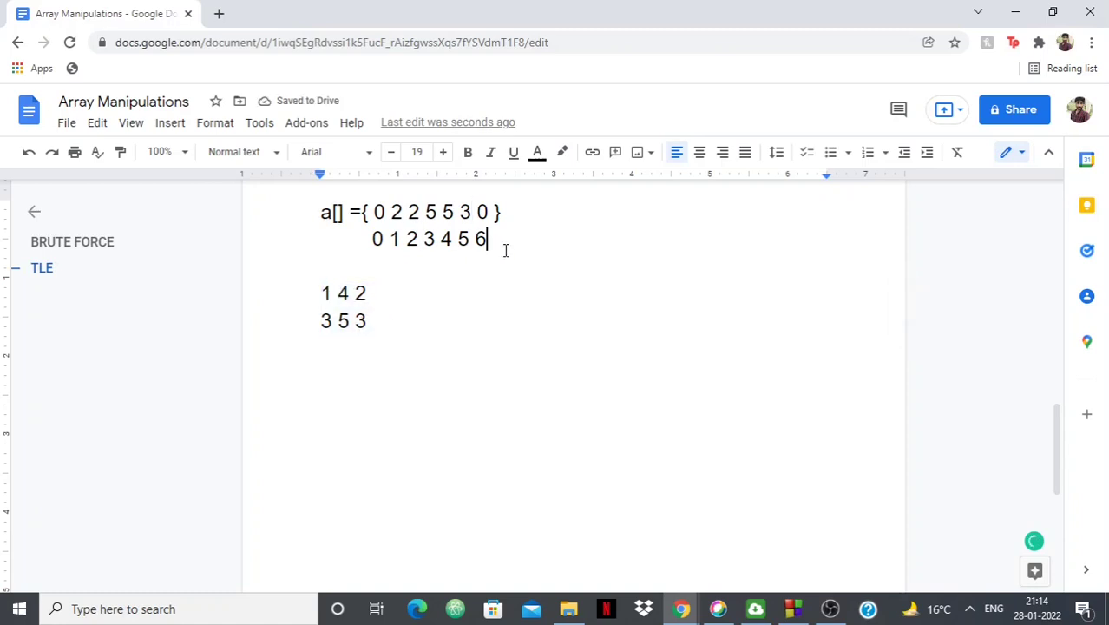
left_click(409, 320)
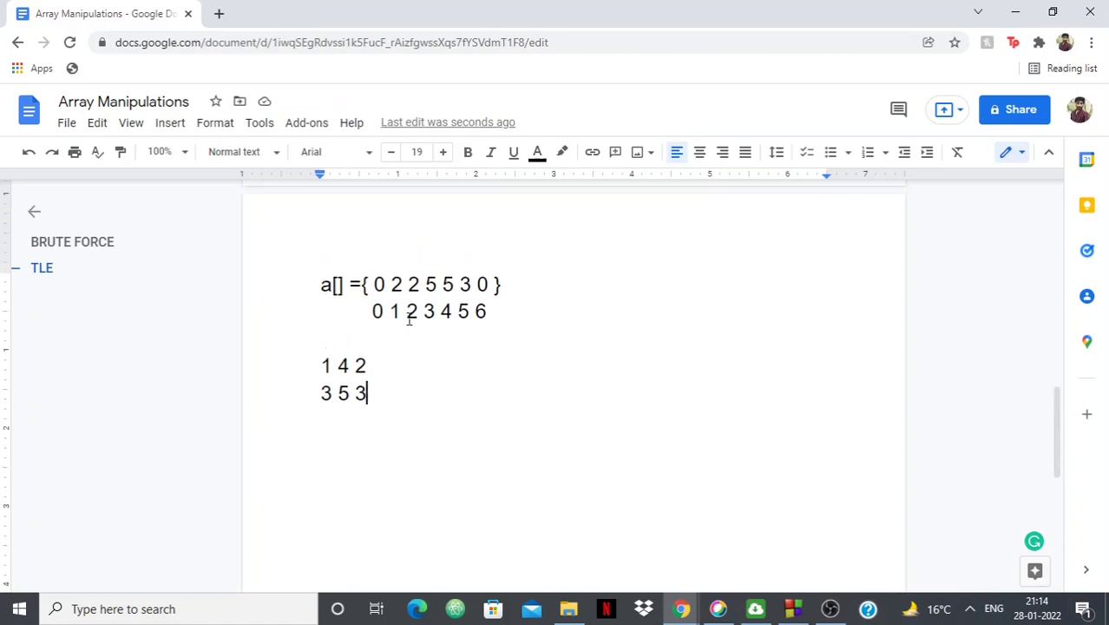
Paste a fresh all-zero array with indices below the '3 5 3' line.
scroll(338, 313, "up", 10)
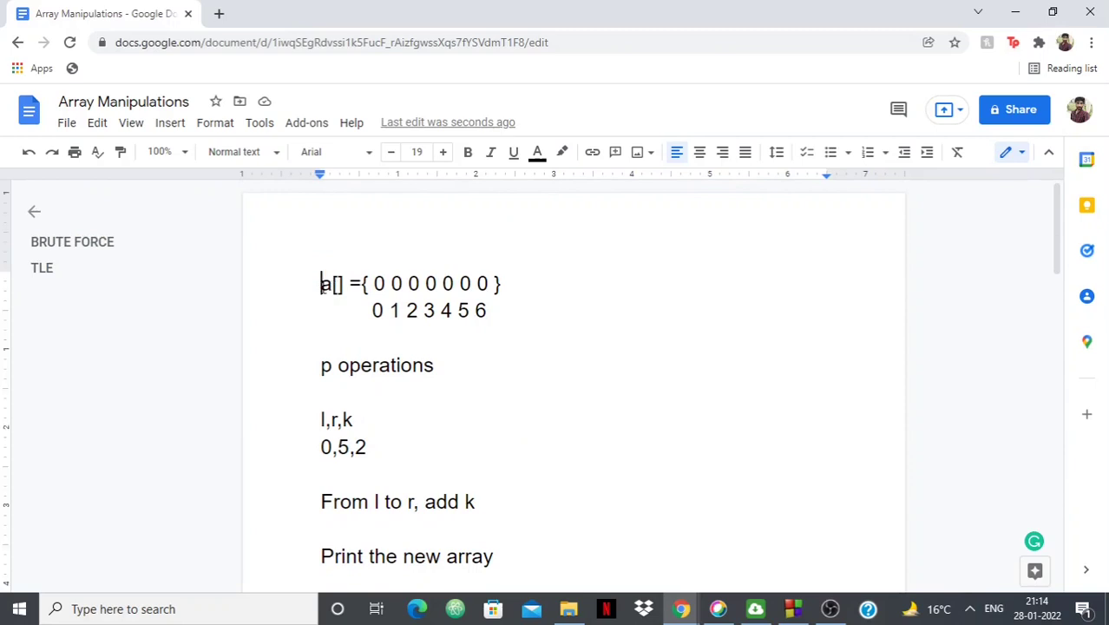
left_click_drag(322, 285, 493, 313)
key("ctrl+c")
left_click(493, 312)
scroll(493, 312, "down", 10)
left_click(427, 315)
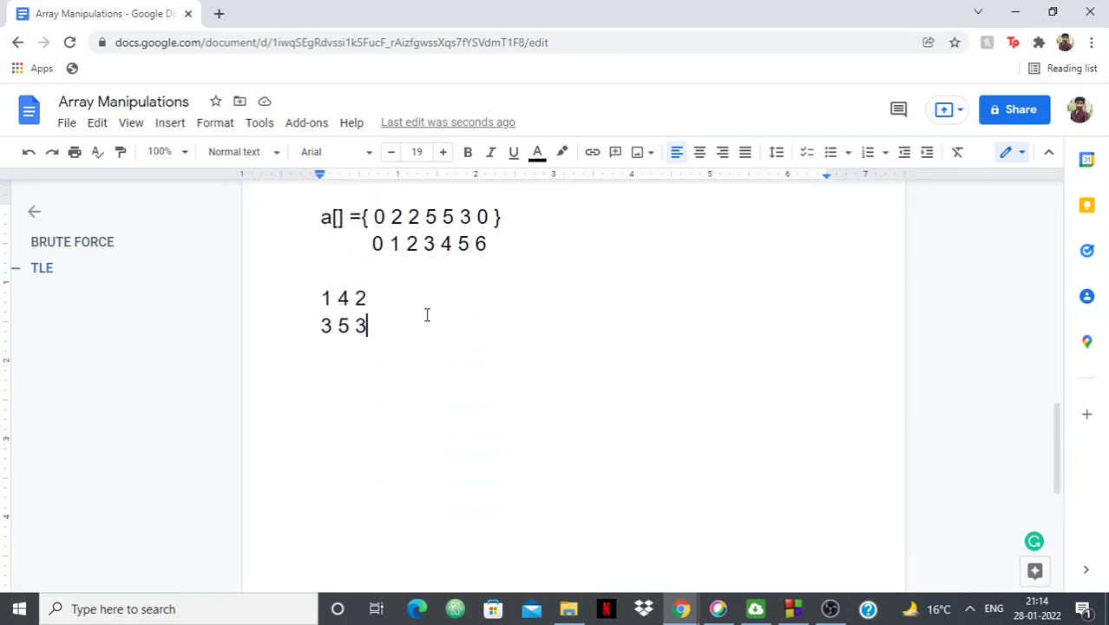
key("Return")
key("ctrl+v")
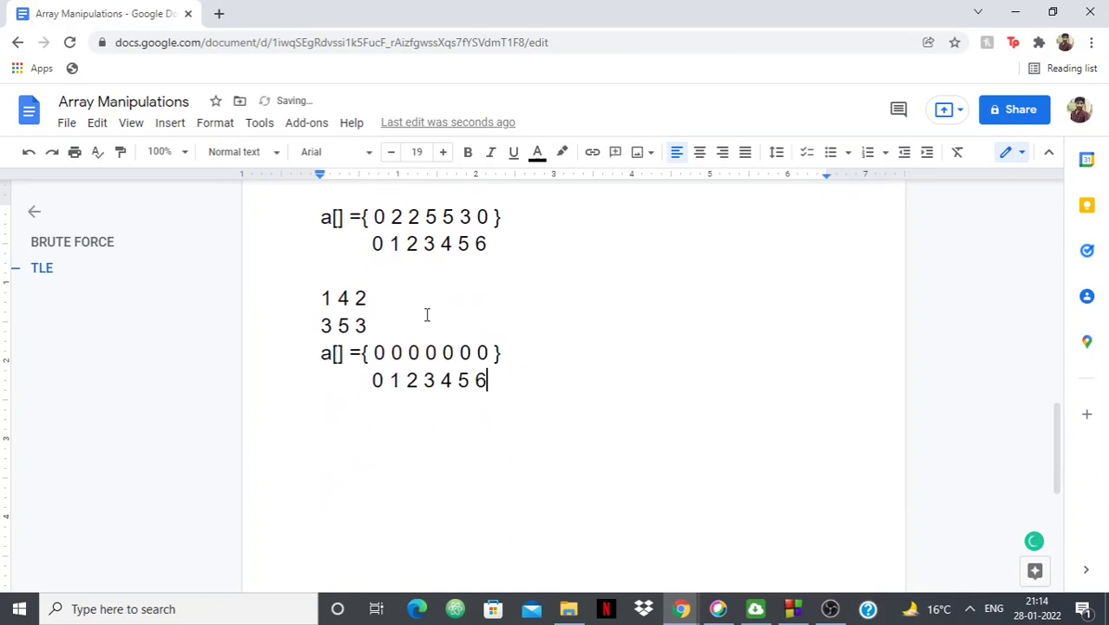
key("Return")
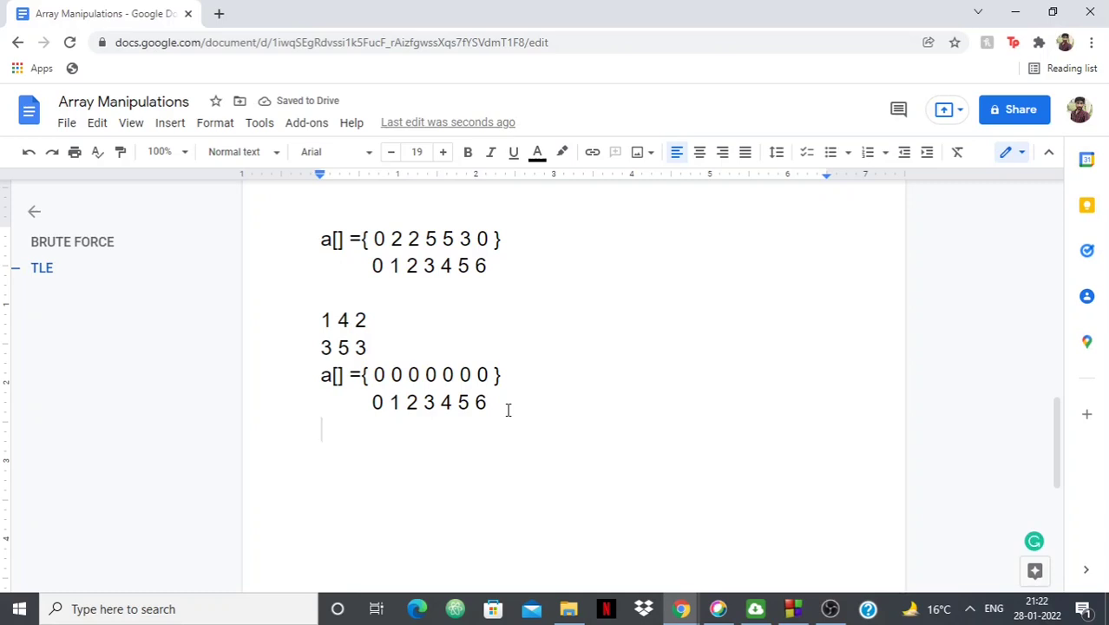
Write 'In each operation' followed by the rules 'a[l]+=k' and 'a[r+1]-=k'.
type("In")
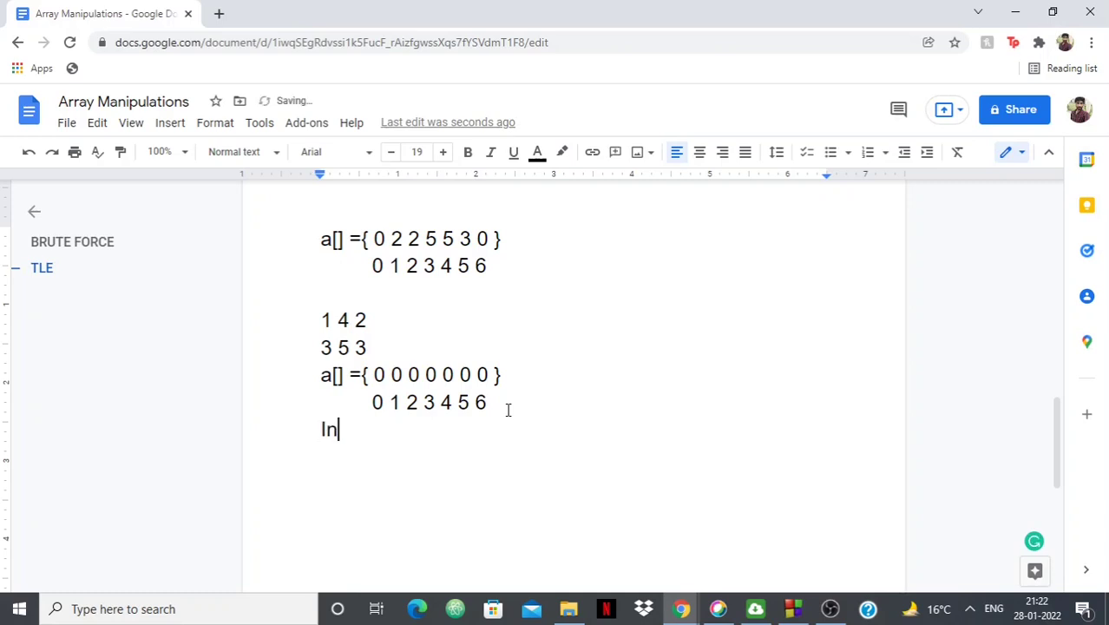
type(" each operation")
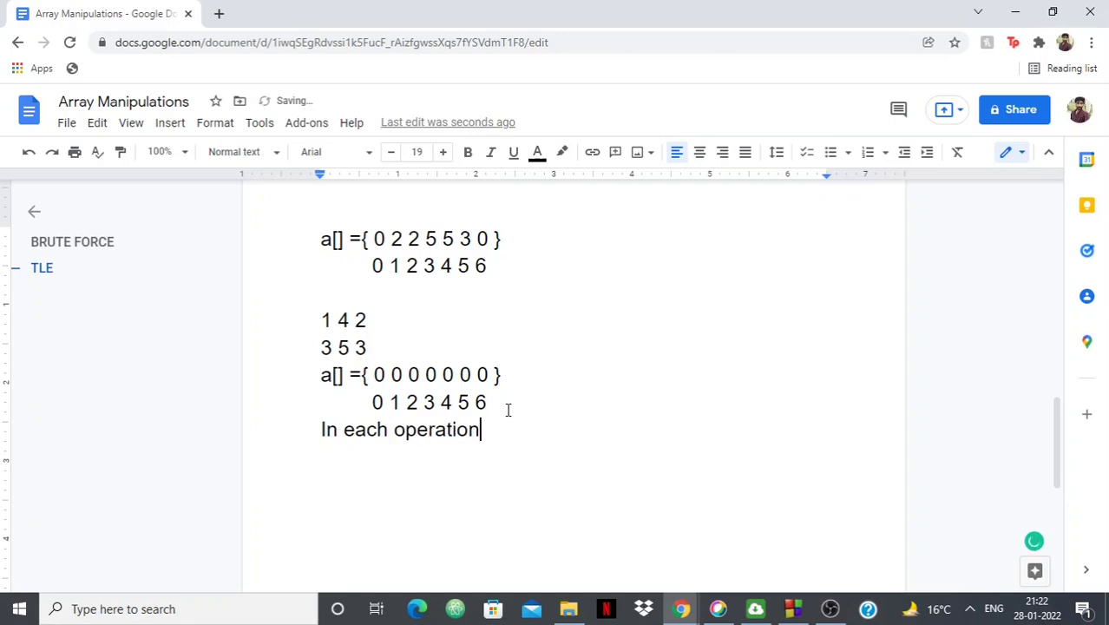
key("Return")
key("Return")
type("a[l]+=")
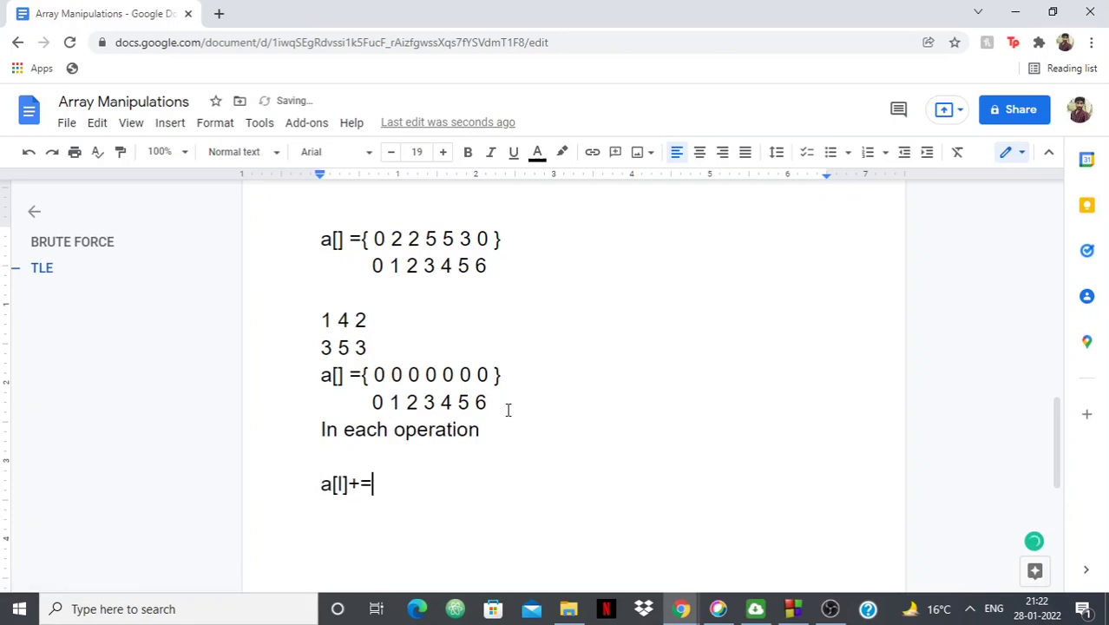
type("k")
key("Return")
type("a[r+1]")
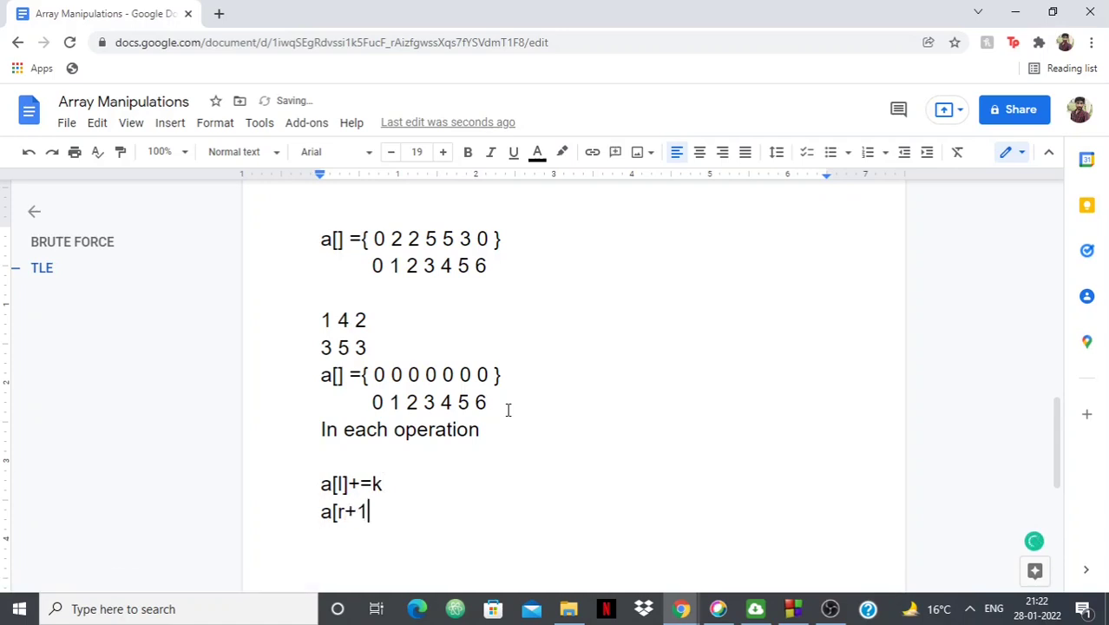
type("-=k")
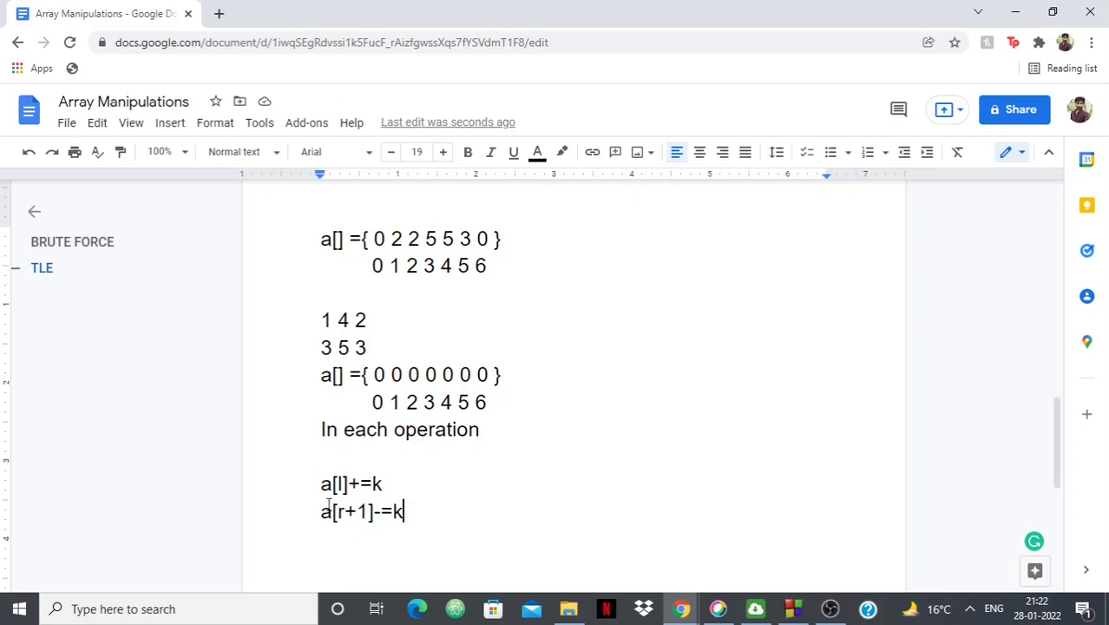
left_click_drag(322, 483, 415, 517)
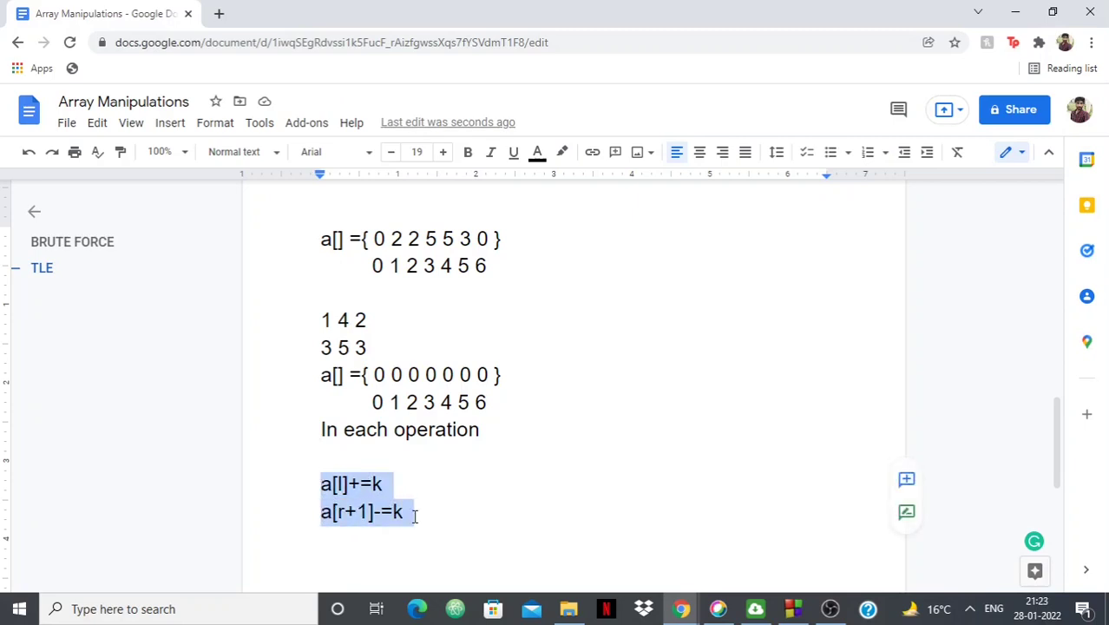
left_click(415, 517)
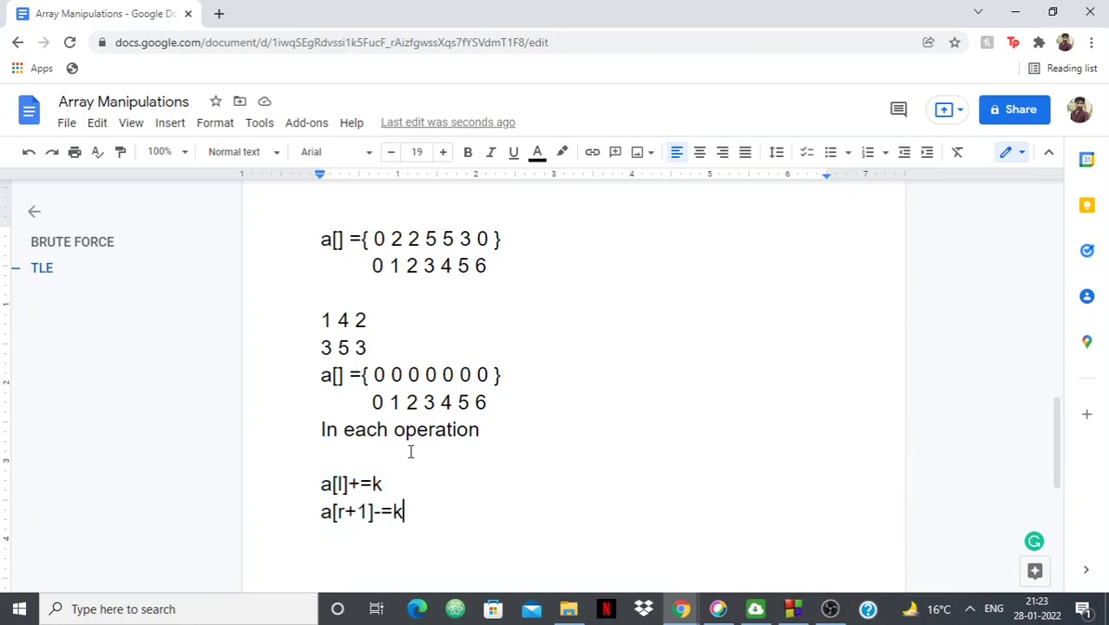
left_click(320, 375)
Apply operation 1 4 2 to the zero array: 2 at index 1, -2 at index 5.
key("Return")
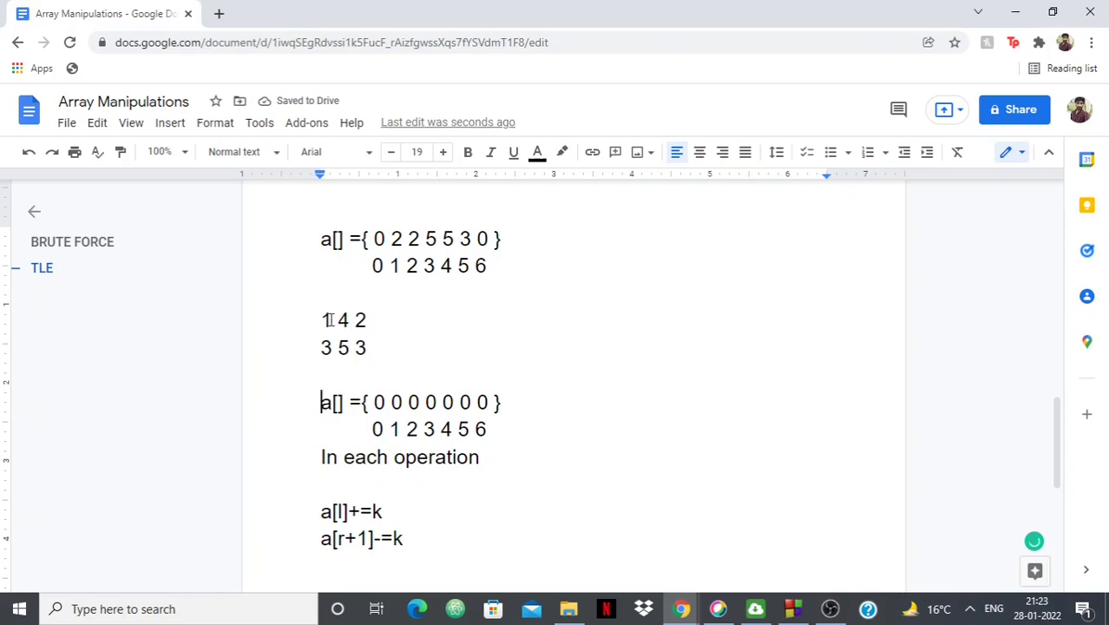
left_click_drag(330, 320, 368, 321)
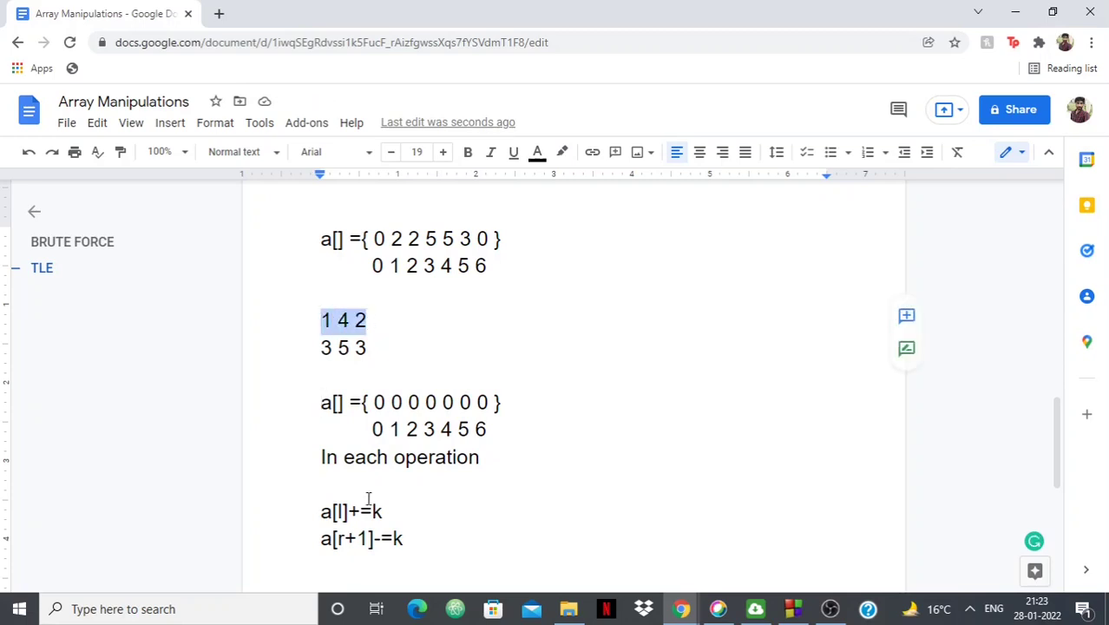
left_click(390, 404)
key("shift+Right")
key("Right")
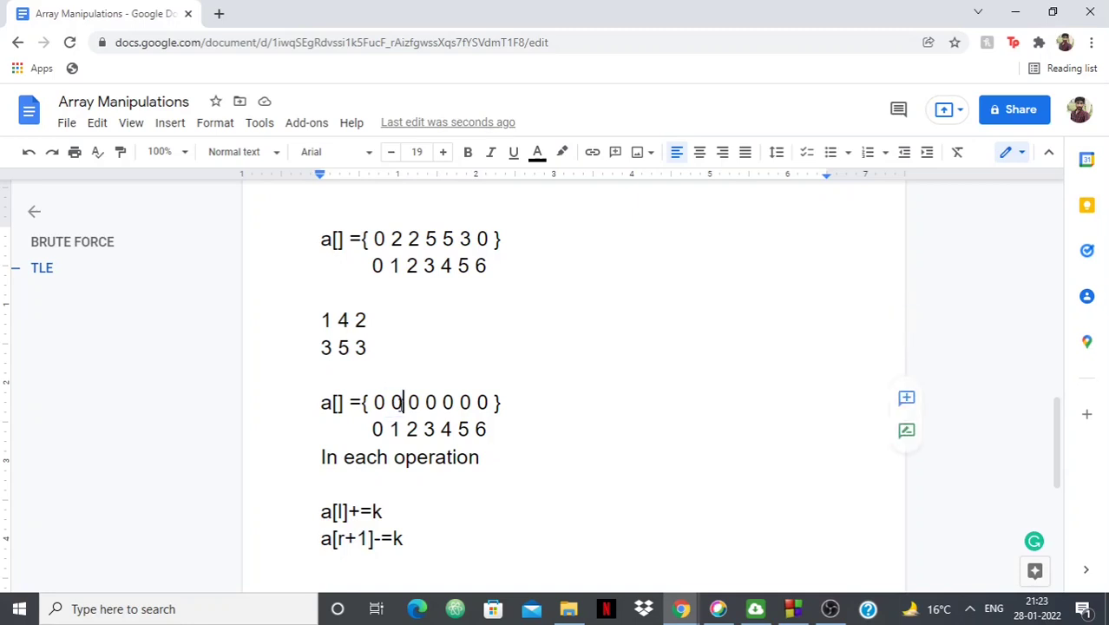
key("BackSpace")
type("2")
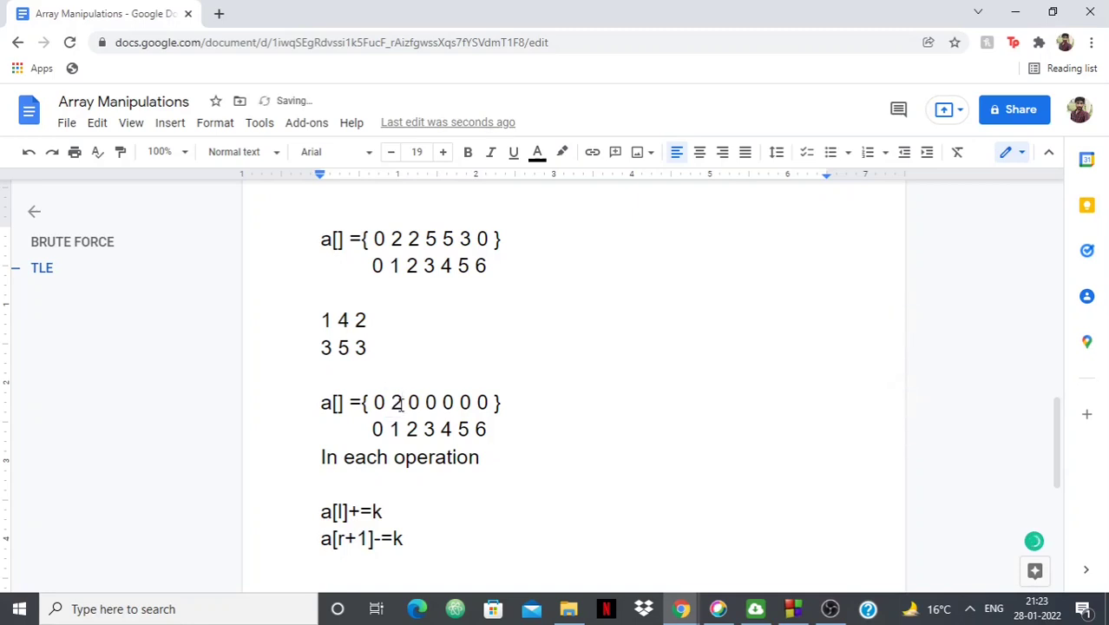
left_click(343, 327)
key("shift+Right")
key("Right")
key("BackSpace")
type("-2")
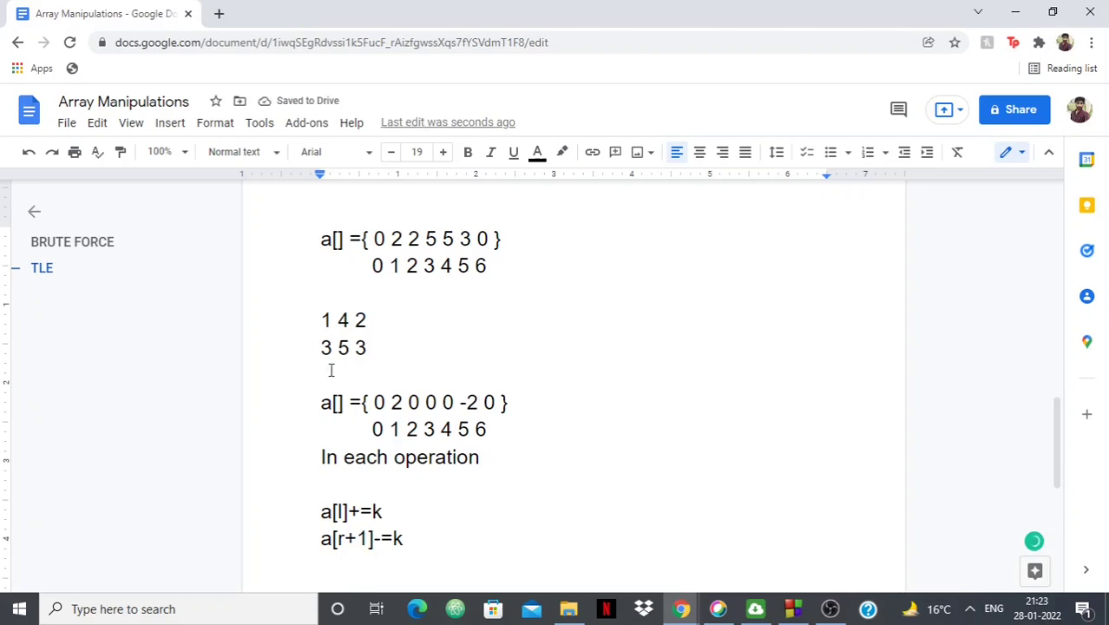
Apply operation 3 5 3: 3 at index 3 and -3 at index 6.
left_click_drag(322, 348, 371, 348)
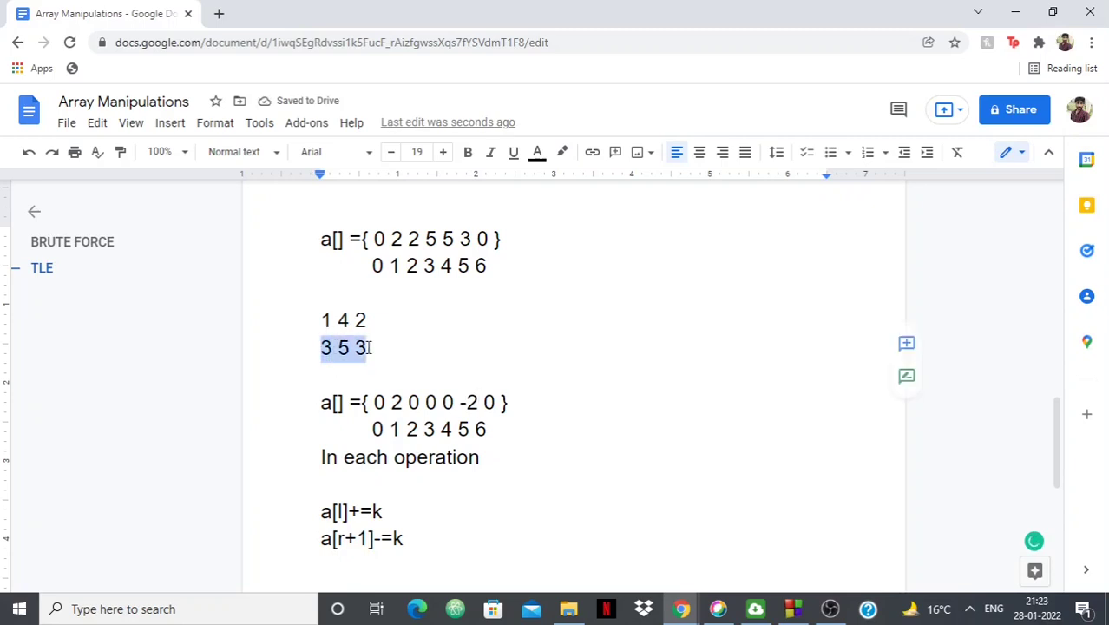
left_click(370, 349)
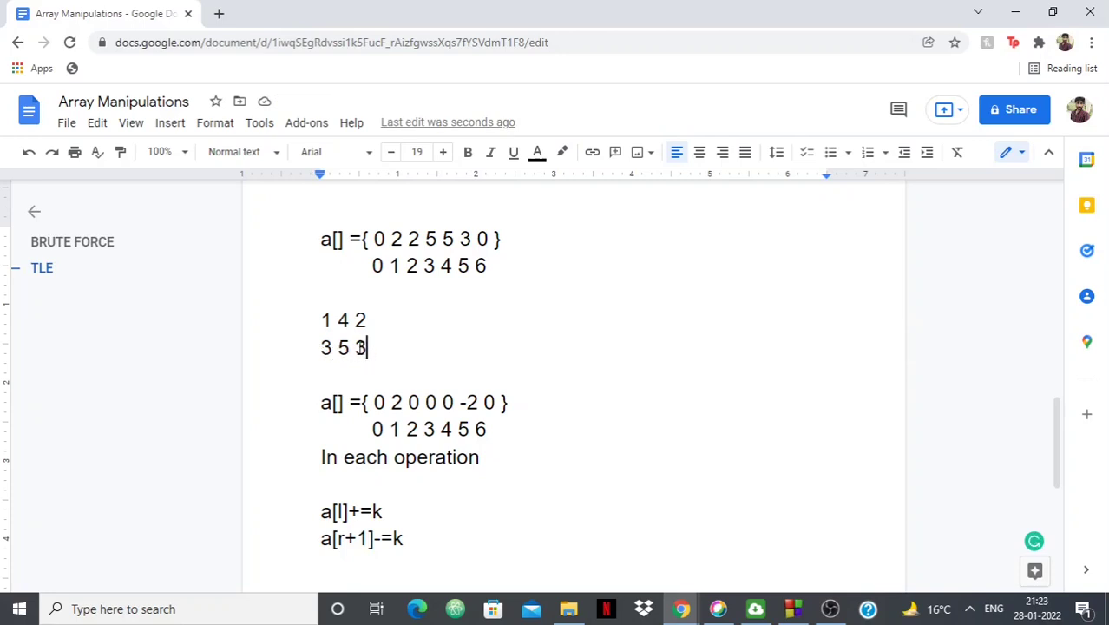
left_click(439, 407)
key("BackSpace")
type("3")
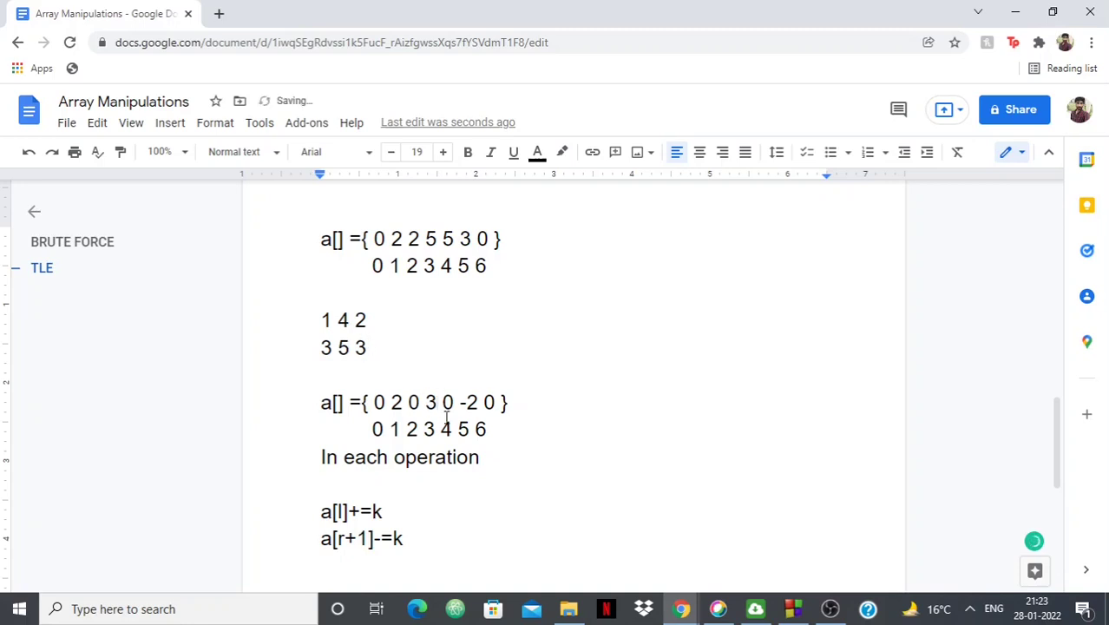
double_click(343, 348)
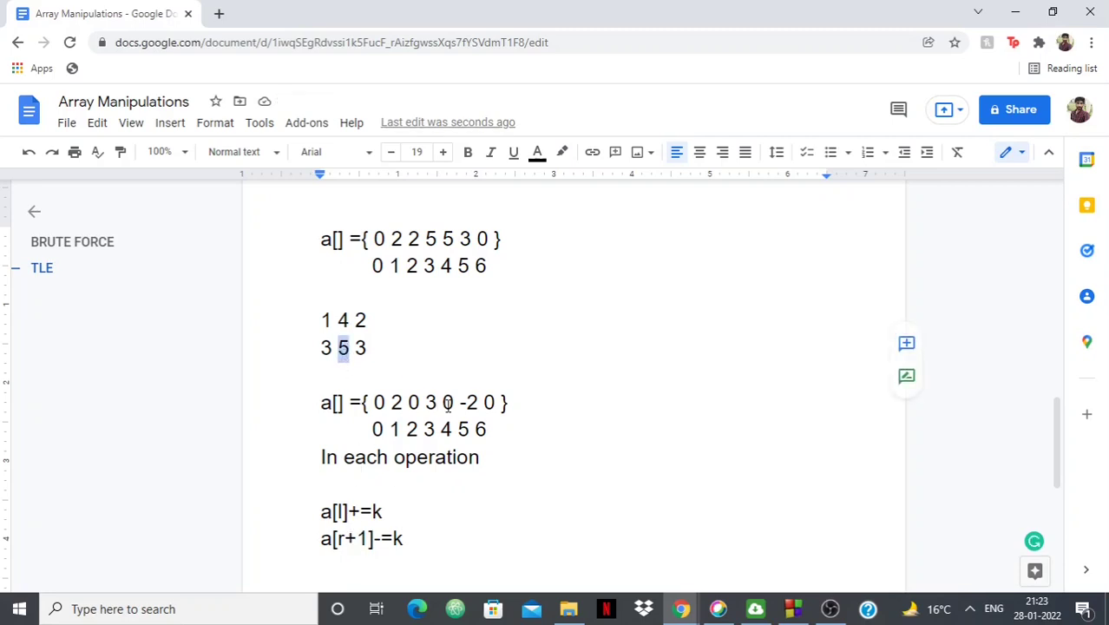
left_click(494, 402)
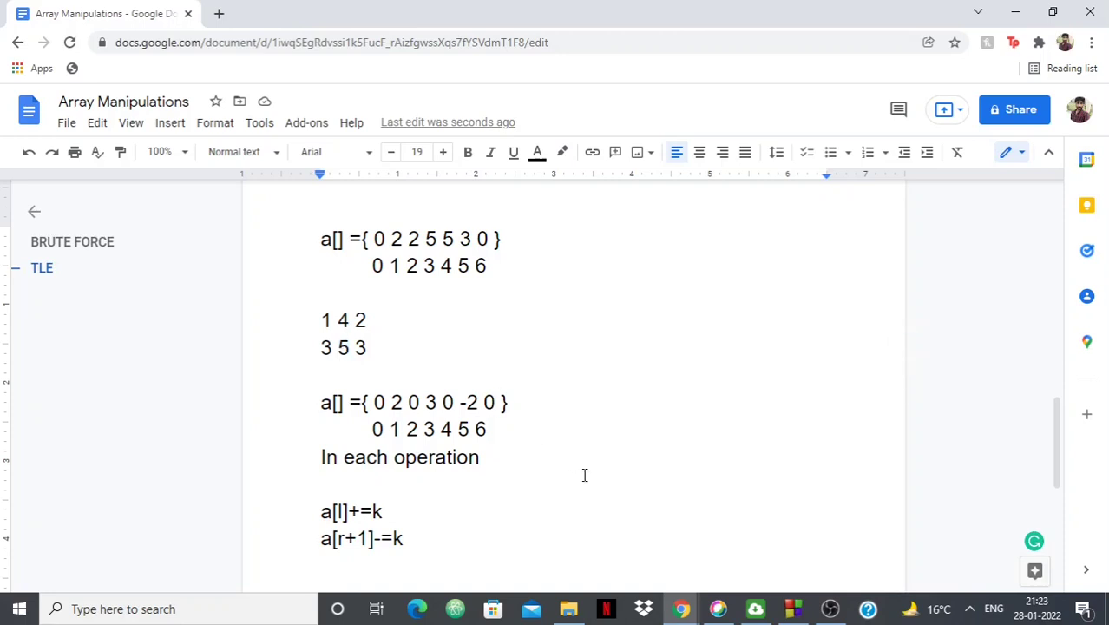
key("BackSpace")
type("-3")
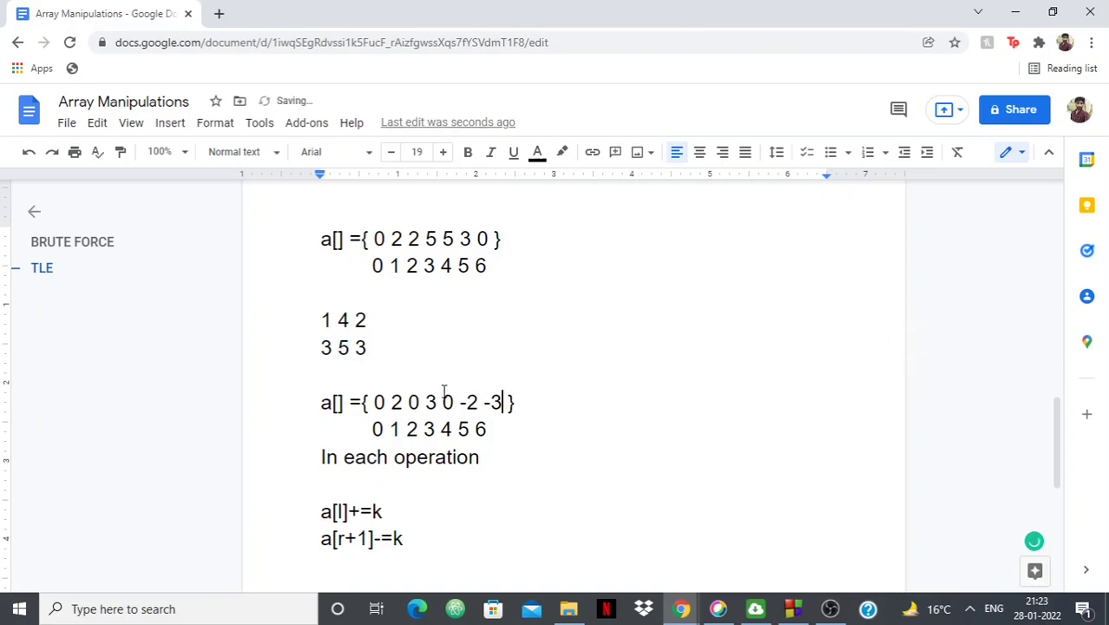